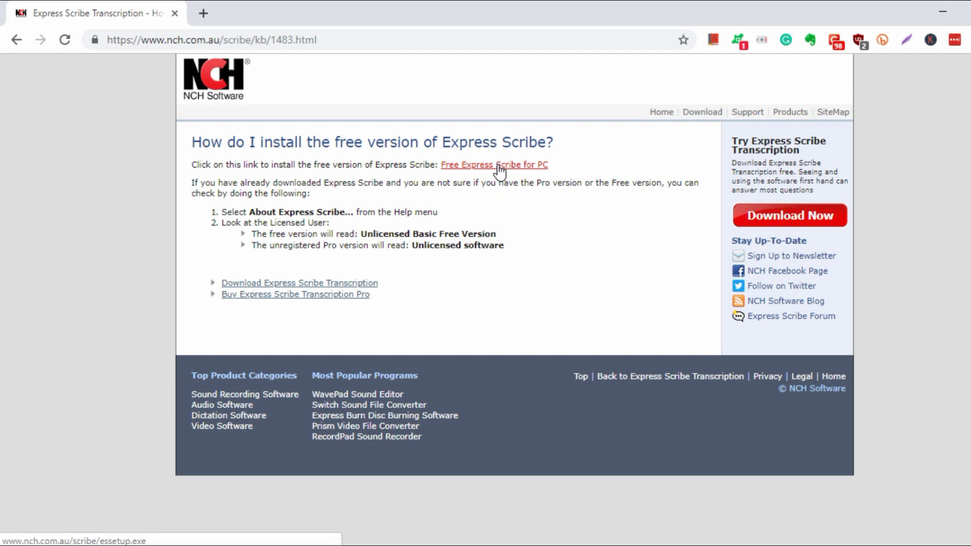
- Download the free Express Scribe for PC installer from the NCH page and switch to Express Scribe
click(500, 166)
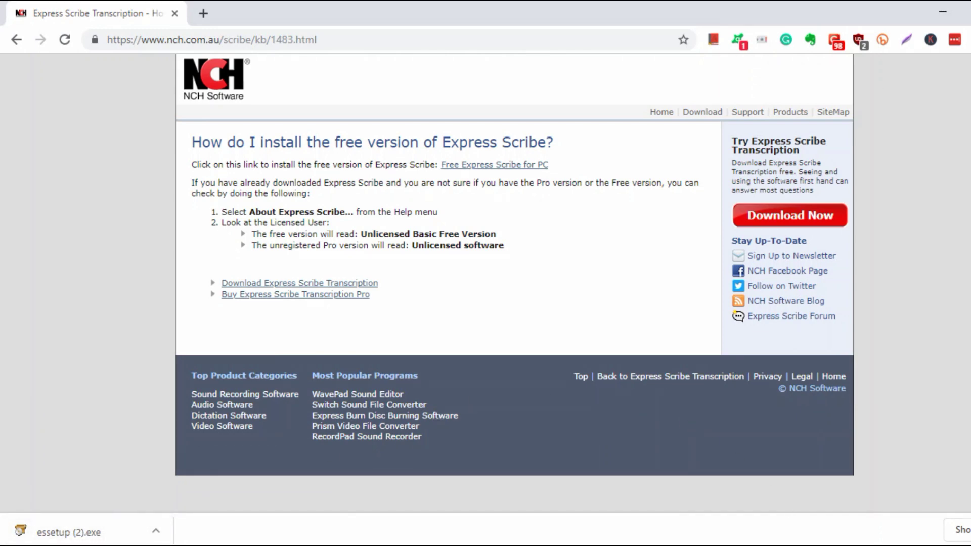
click(758, 536)
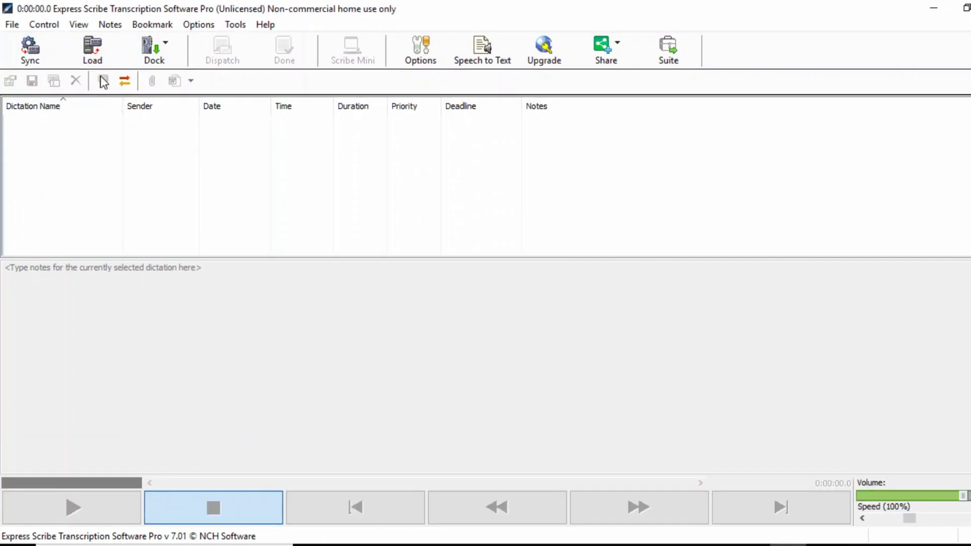
- Load the dictation file TM1.mp3 from the Downloads folder
click(93, 50)
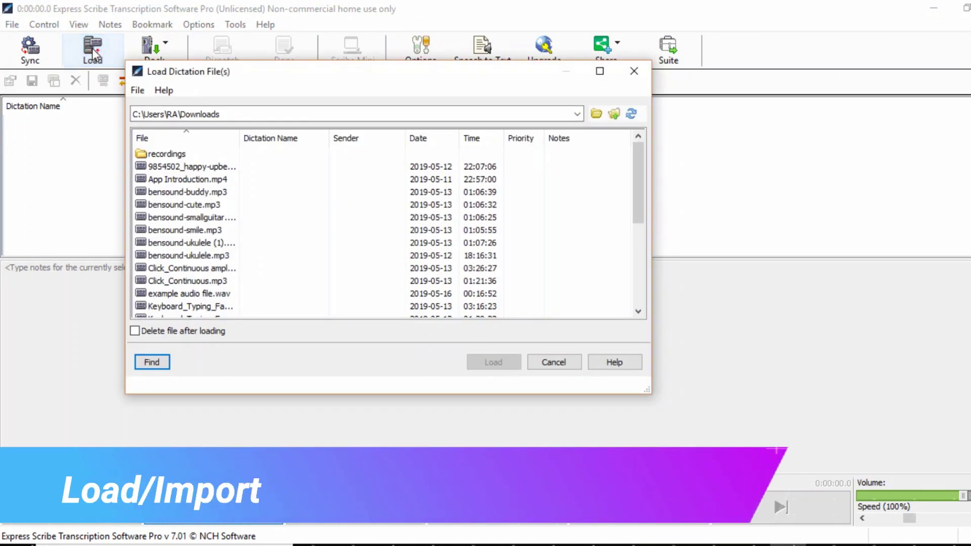
scroll(223, 232, down, 5)
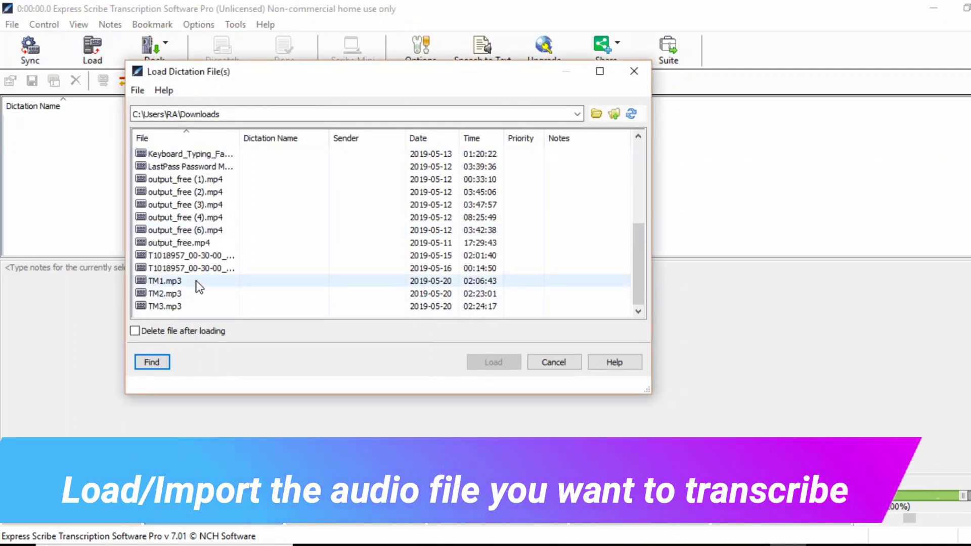
click(197, 283)
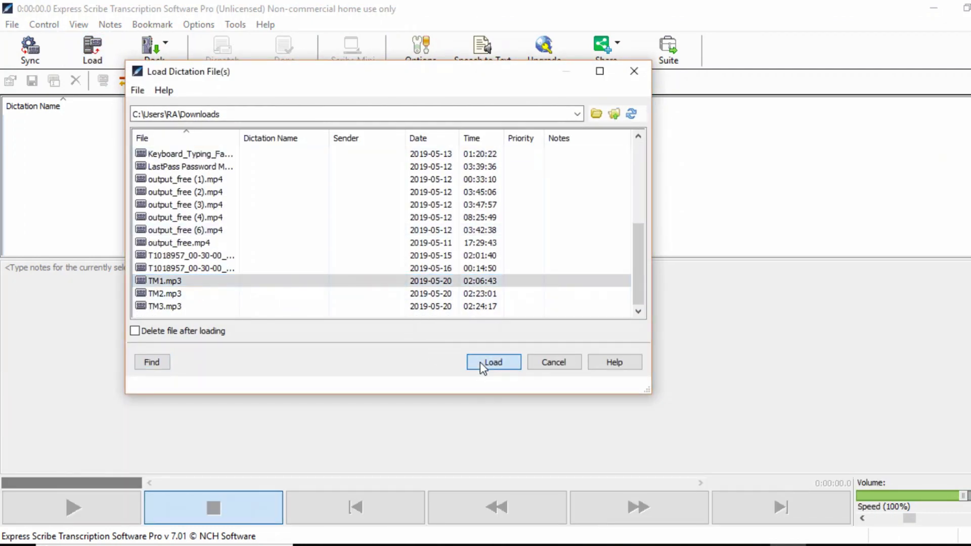
click(480, 362)
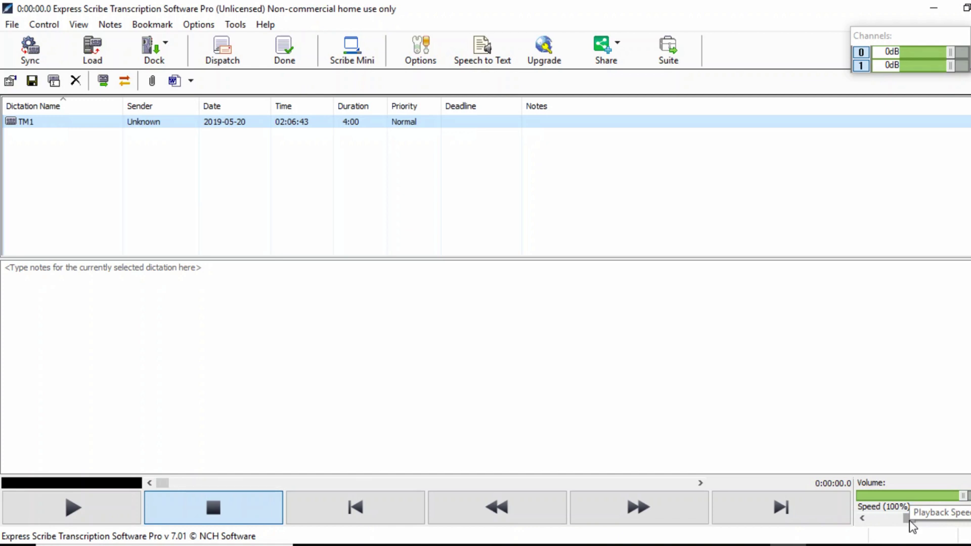
drag(910, 520, 910, 520)
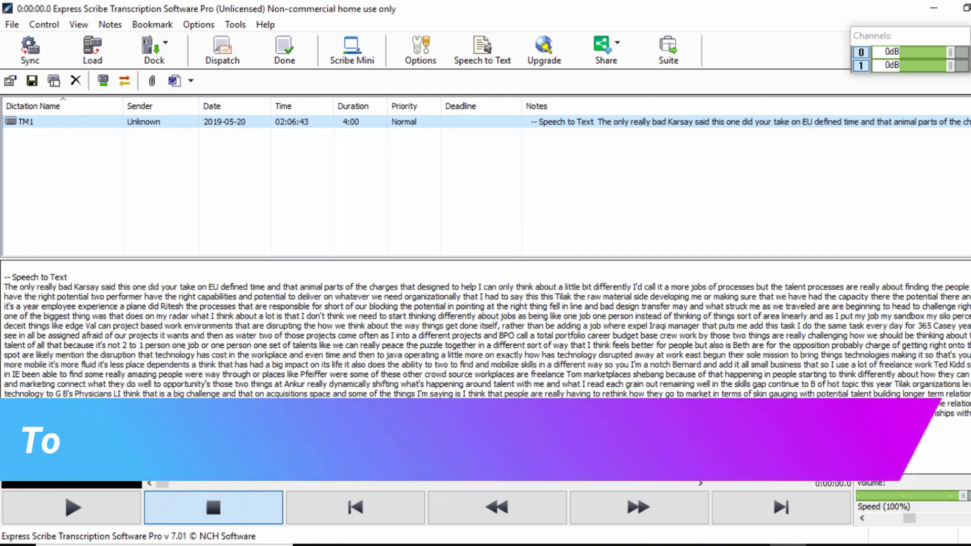
- Enable speech recognition with the Microsoft Speech Recognizer 8.0 for Windows (English - US) engine and the default profile test
click(484, 46)
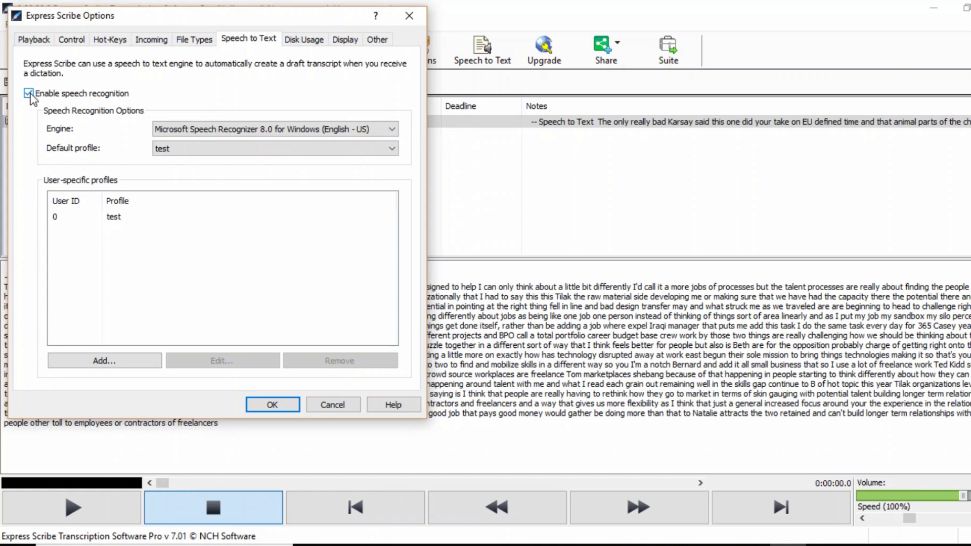
click(28, 94)
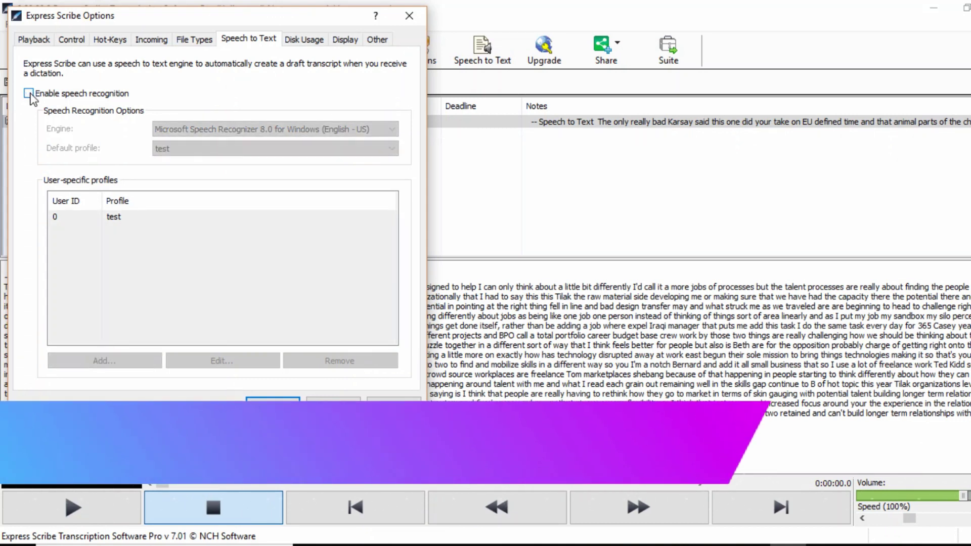
click(29, 93)
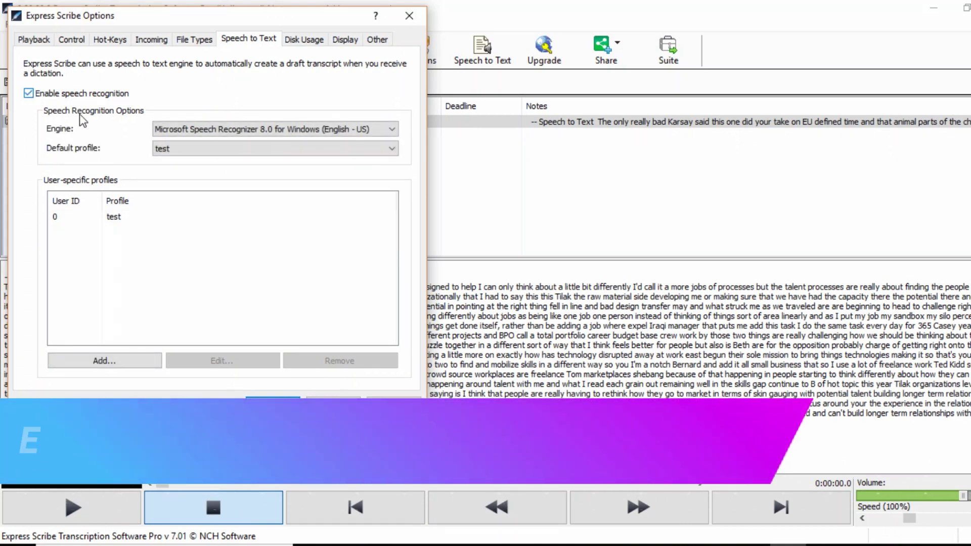
click(253, 129)
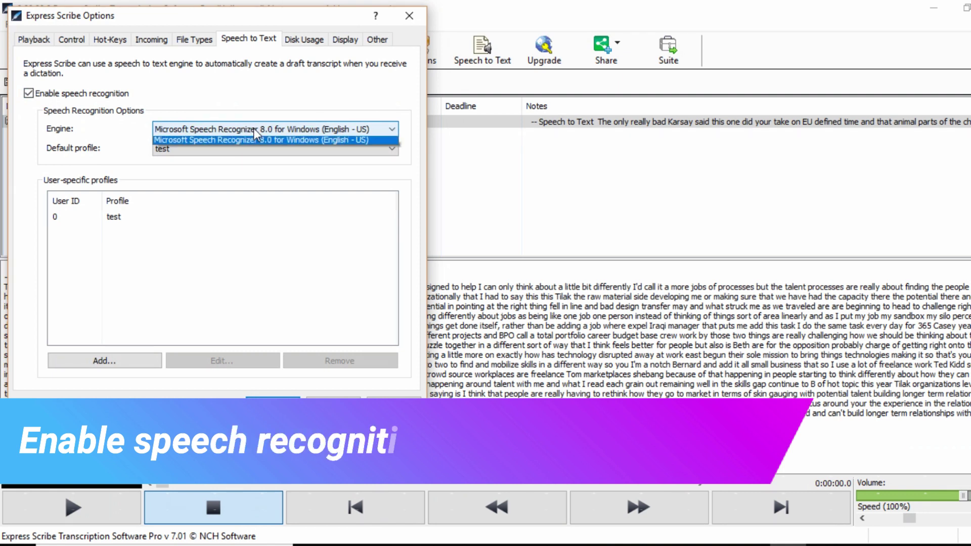
click(250, 140)
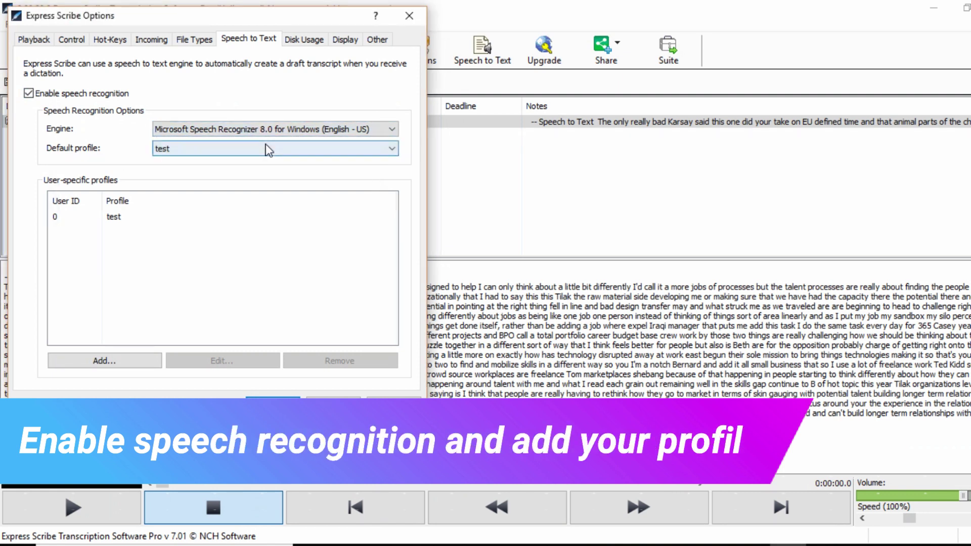
click(272, 147)
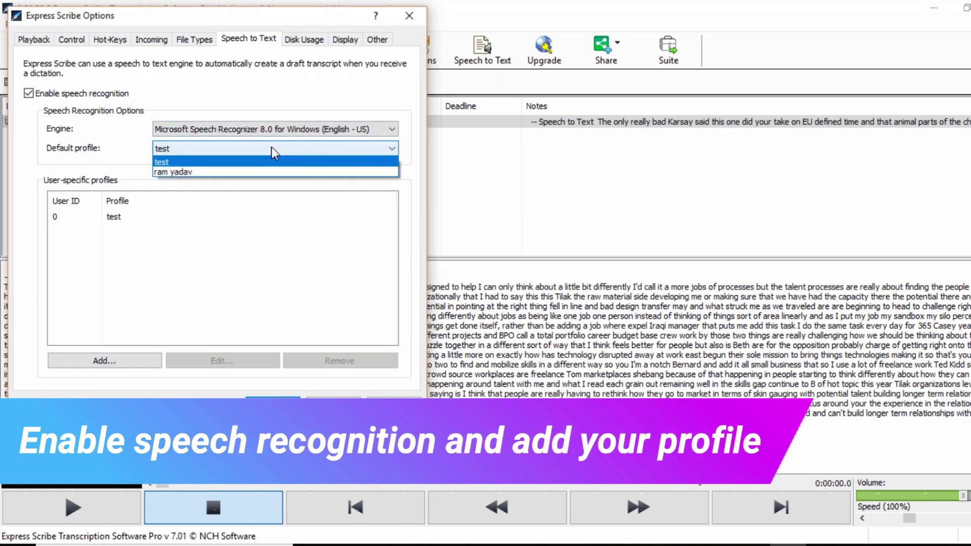
click(240, 162)
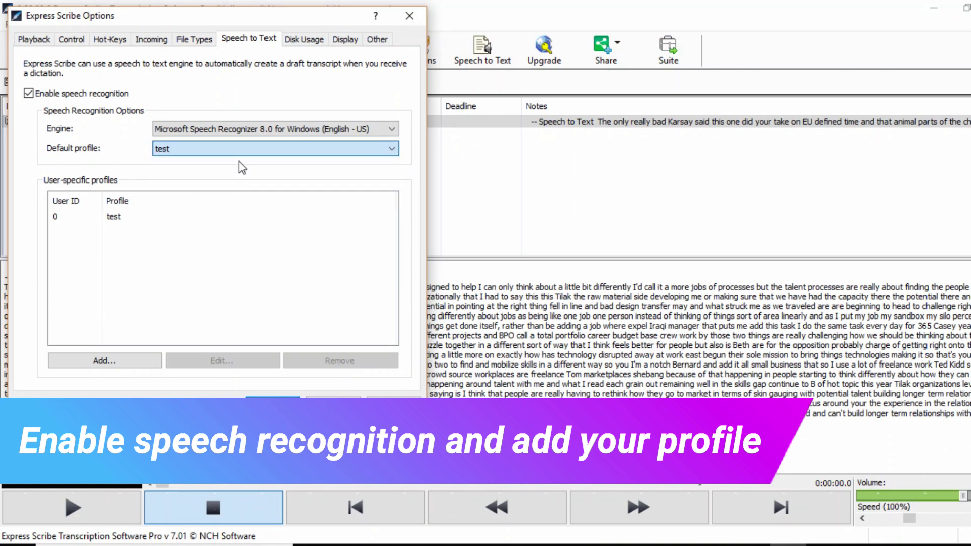
- Add a user-specific speech to text profile with user ID 0 and the personal-name profile, and try to apply the options
click(102, 360)
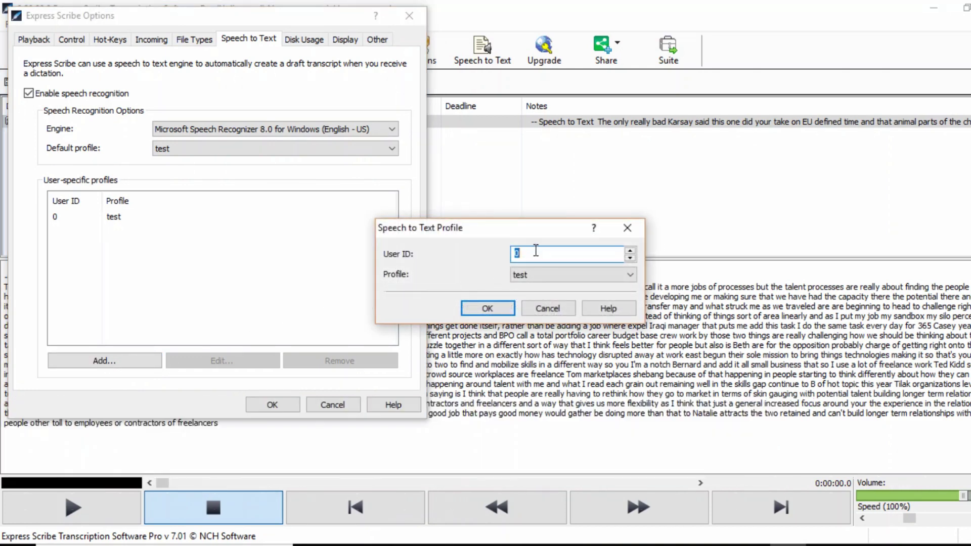
click(537, 253)
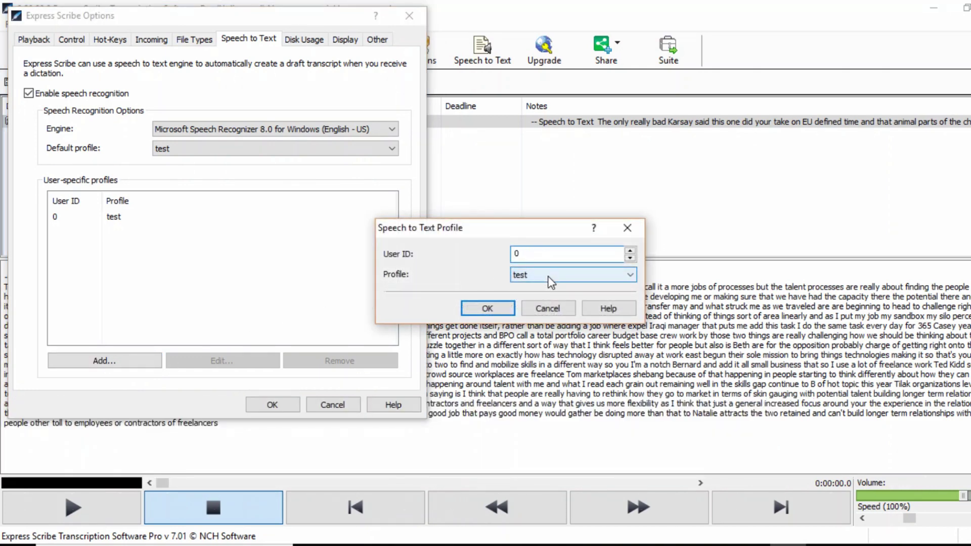
click(548, 276)
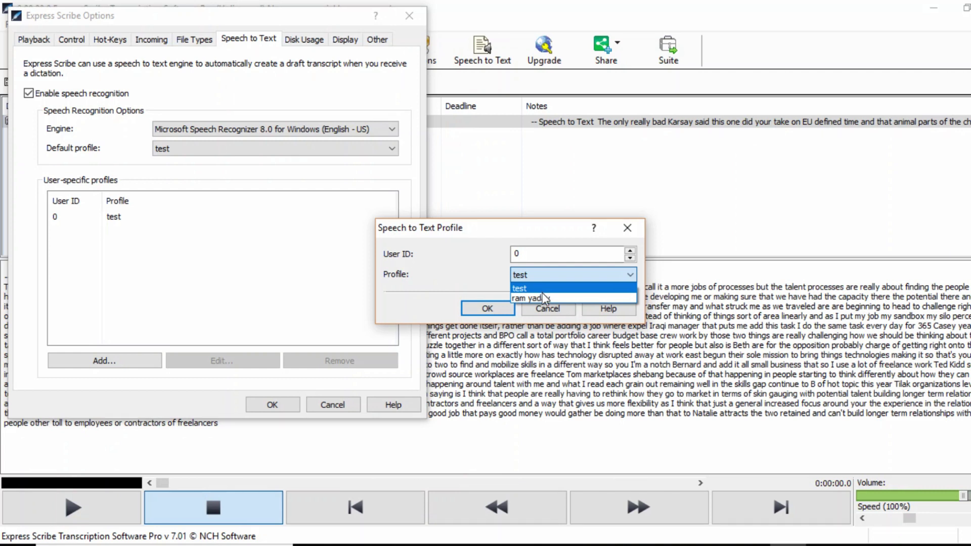
click(544, 297)
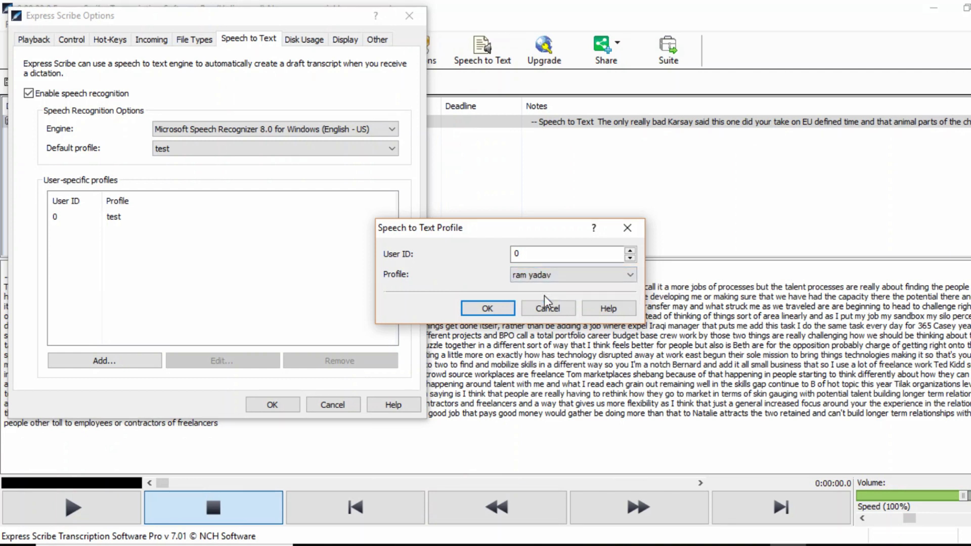
click(490, 307)
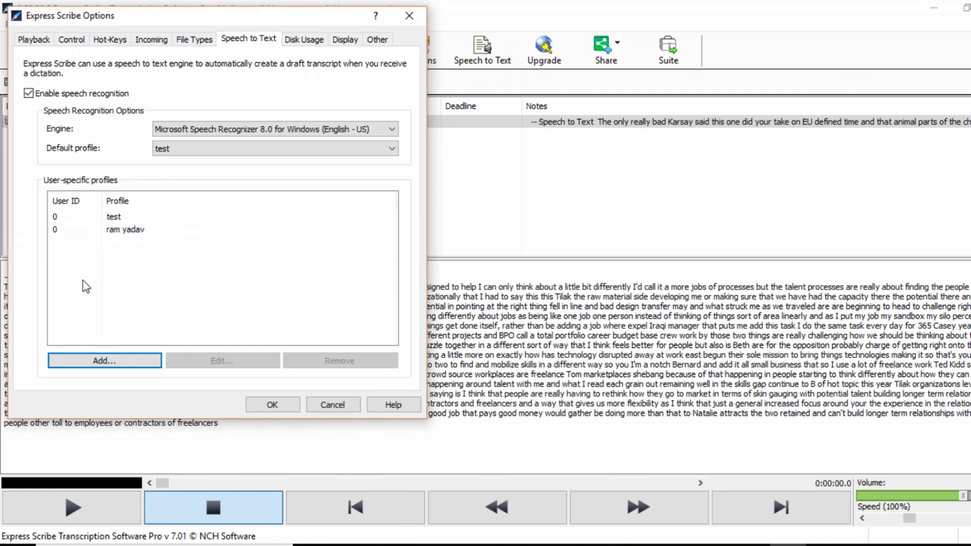
click(273, 407)
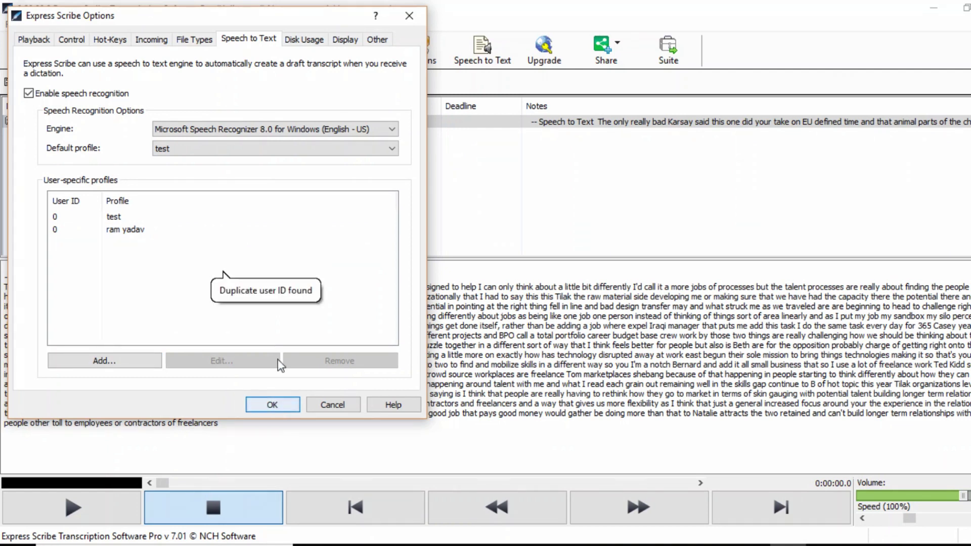
- Remove the test entry from the user-specific profiles and apply the speech to text options
click(67, 221)
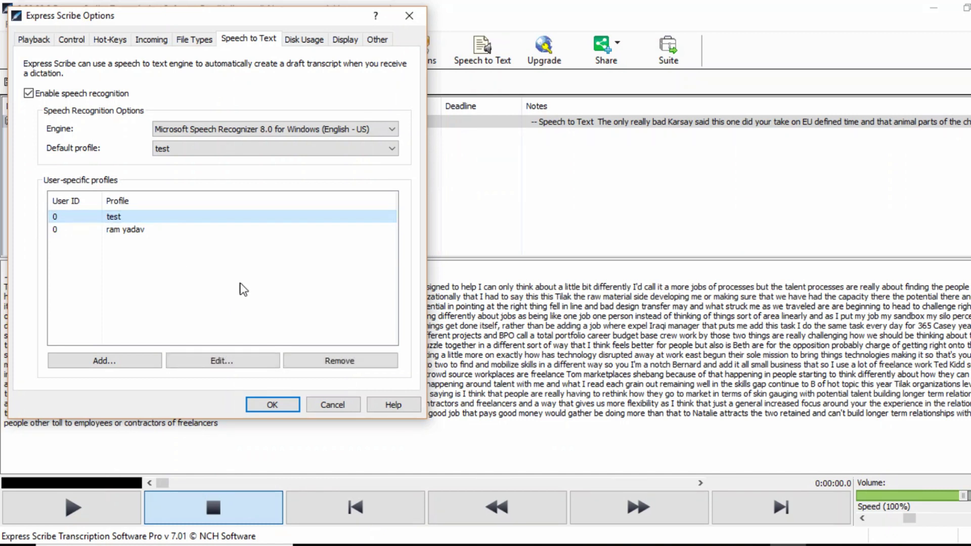
click(352, 362)
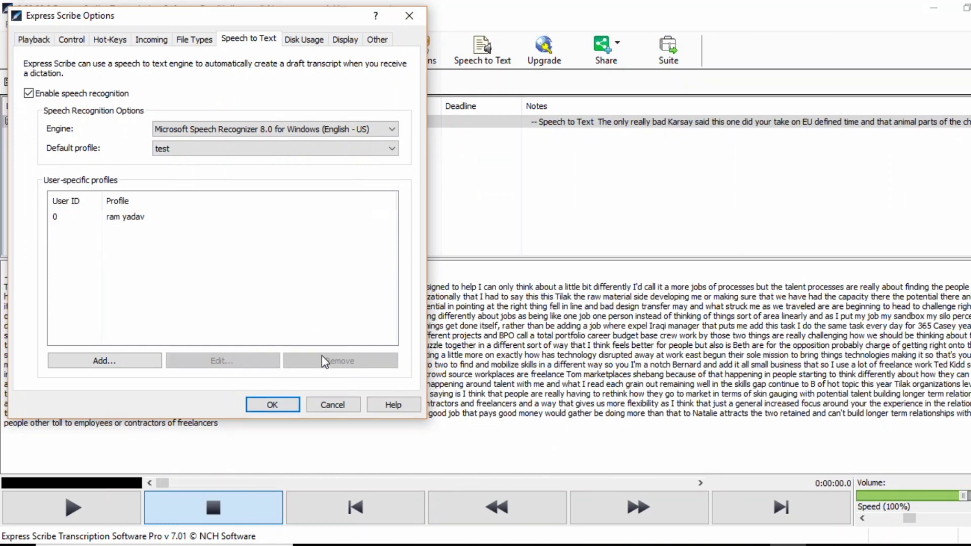
click(273, 402)
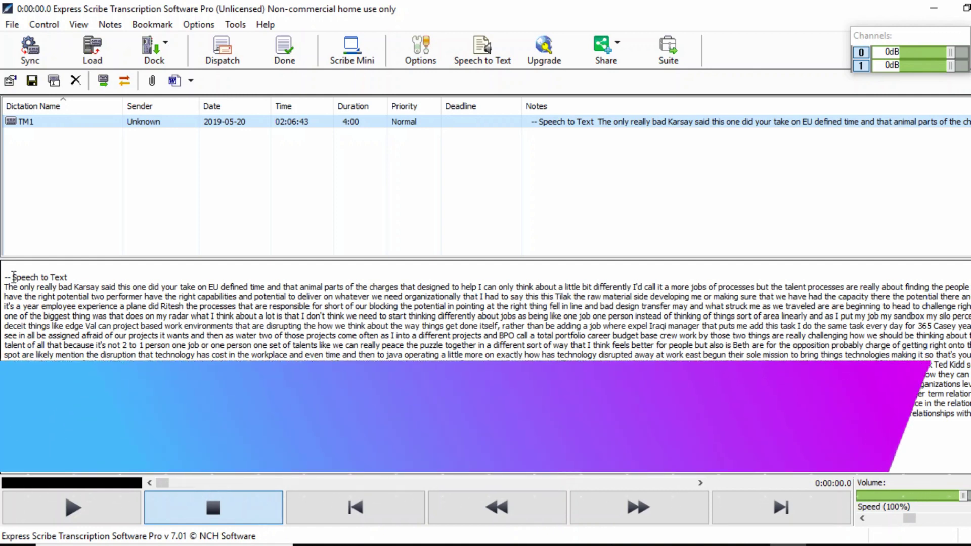
- Delete the entire automatic Speech to Text transcript from the notes of TM1
double_click(15, 277)
drag(15, 277, 505, 414)
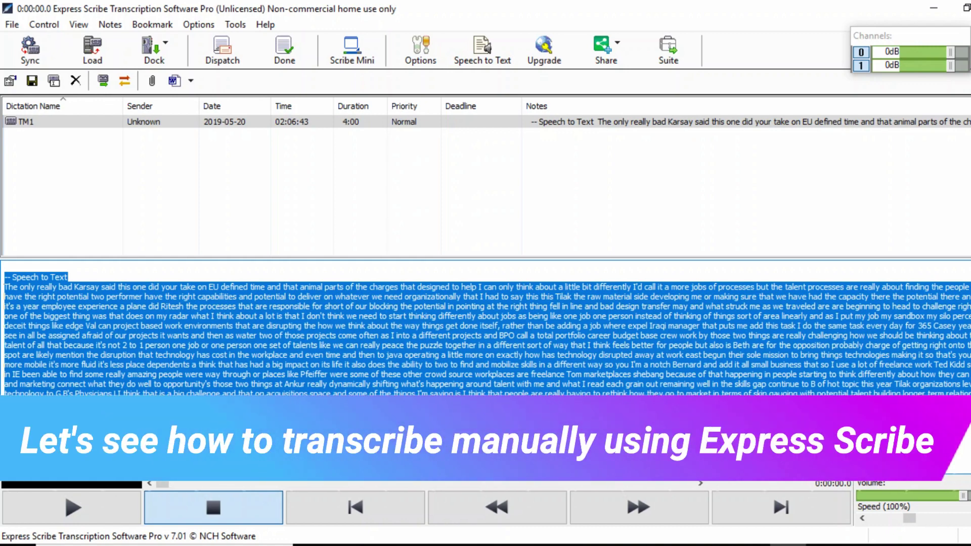
key(Delete)
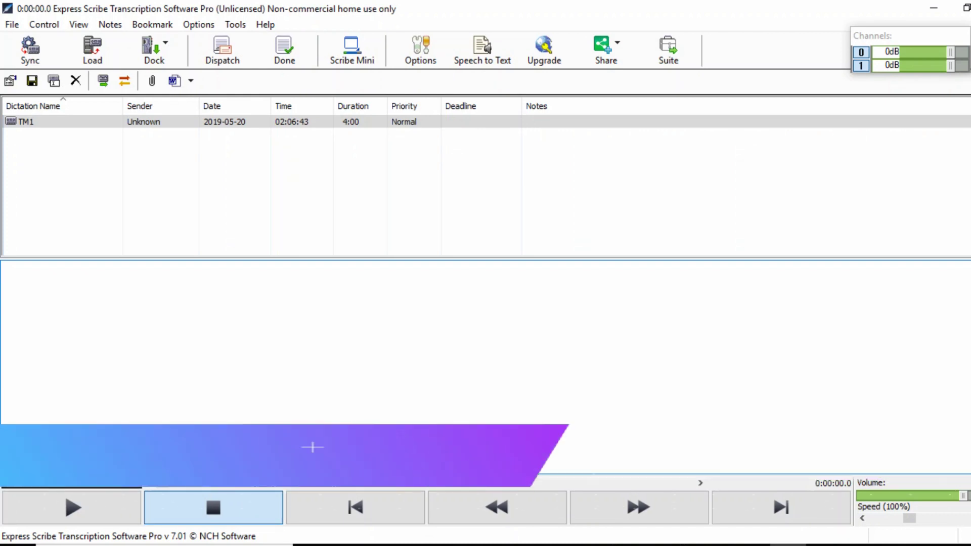
- Play TM1 and transcribe into its notes "Before we really dive deep into the conversation I wanted to get your take"
click(143, 123)
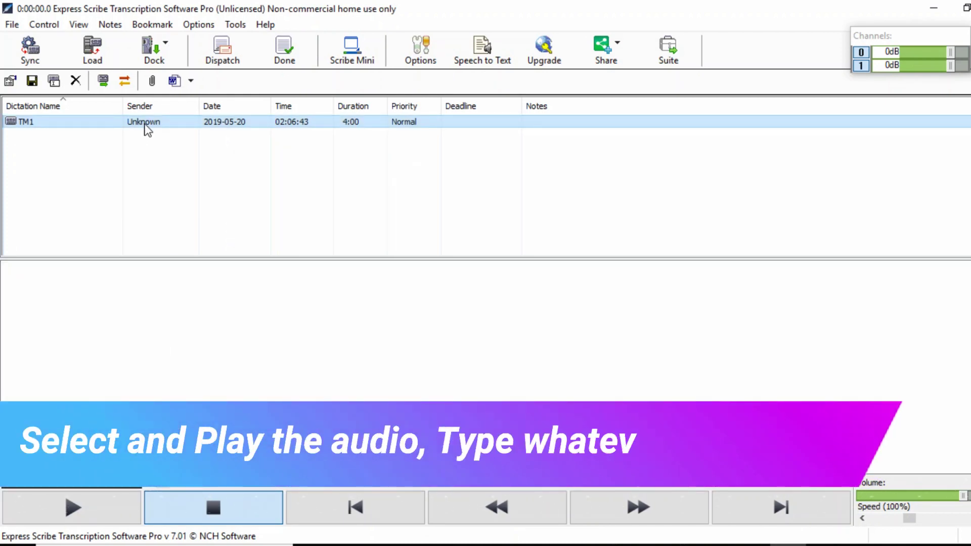
click(81, 516)
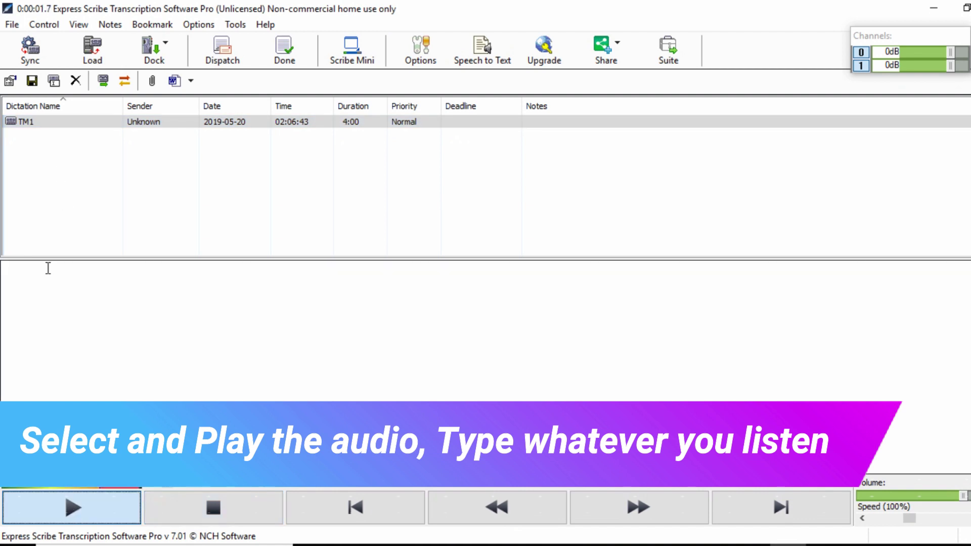
text(Before we really dive )
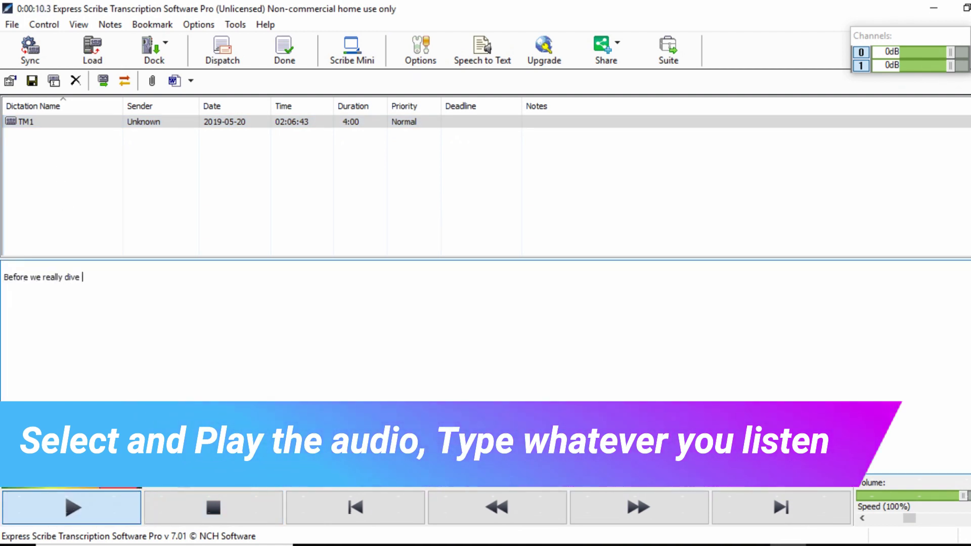
text(deep into the conversation I wan)
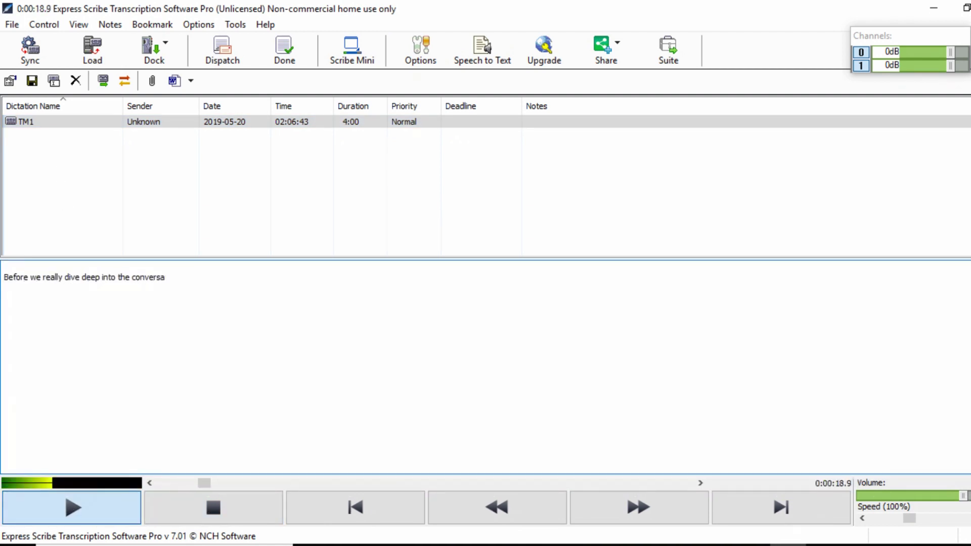
text(ted to get your take)
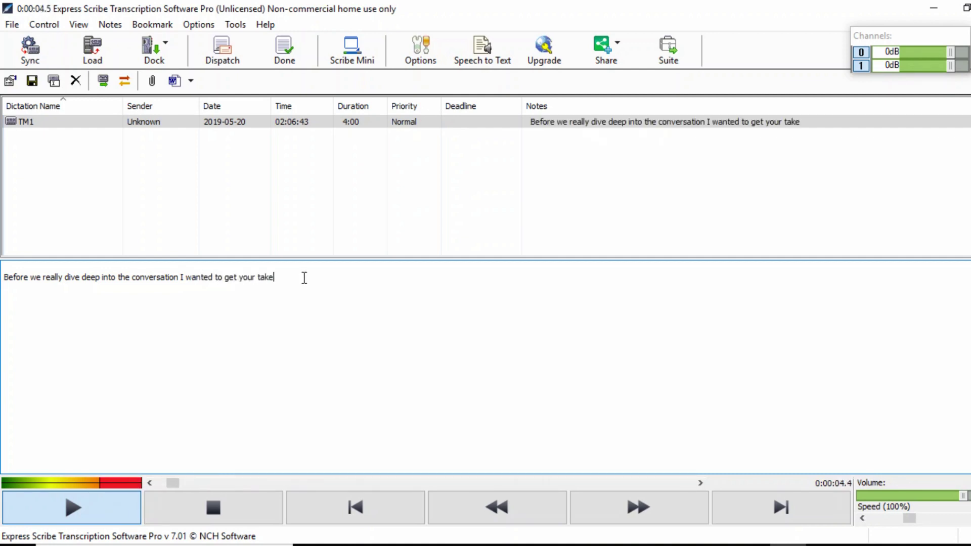
- Continue the transcript with ". How do you define talent management and what parts of HR does that usually entail?" and begin an "S2:" line
text(. How do you defi)
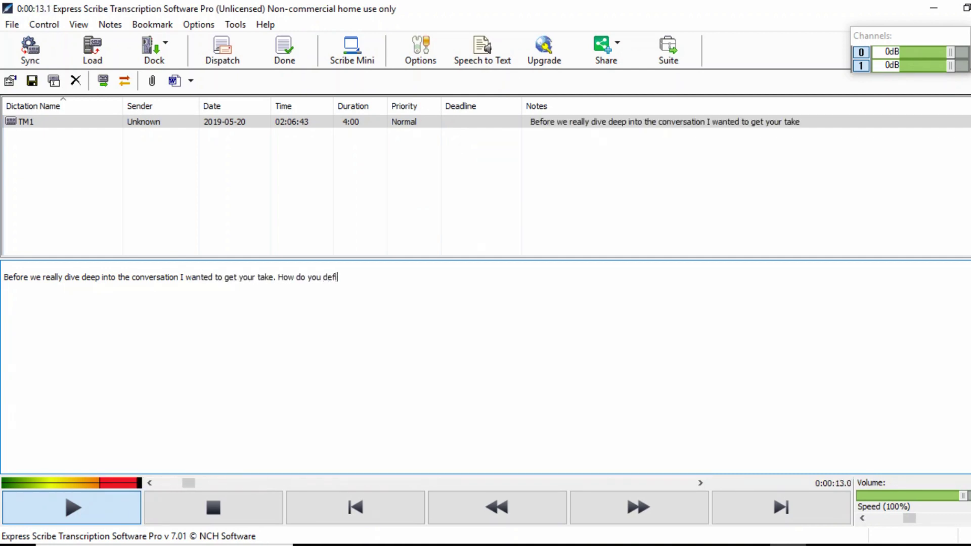
text(ne talent management)
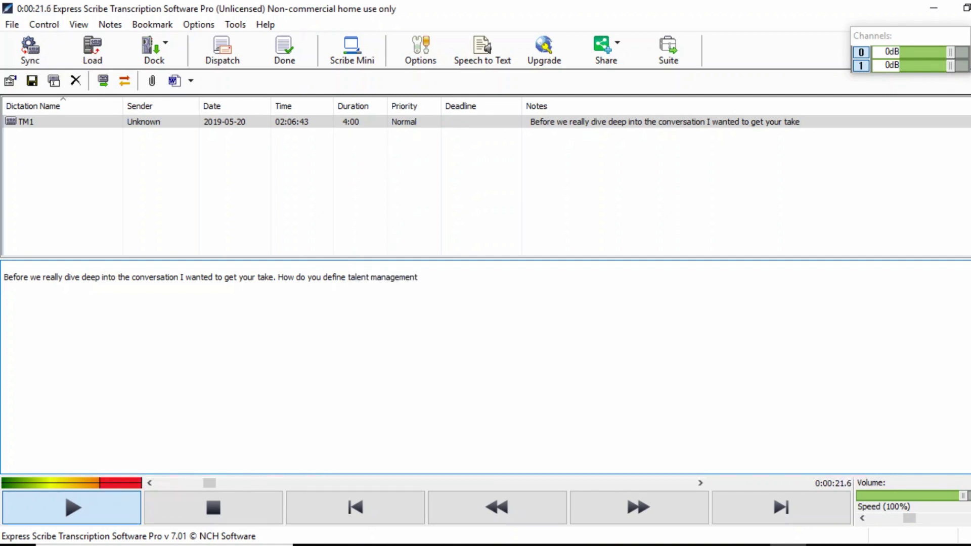
text( and what parts)
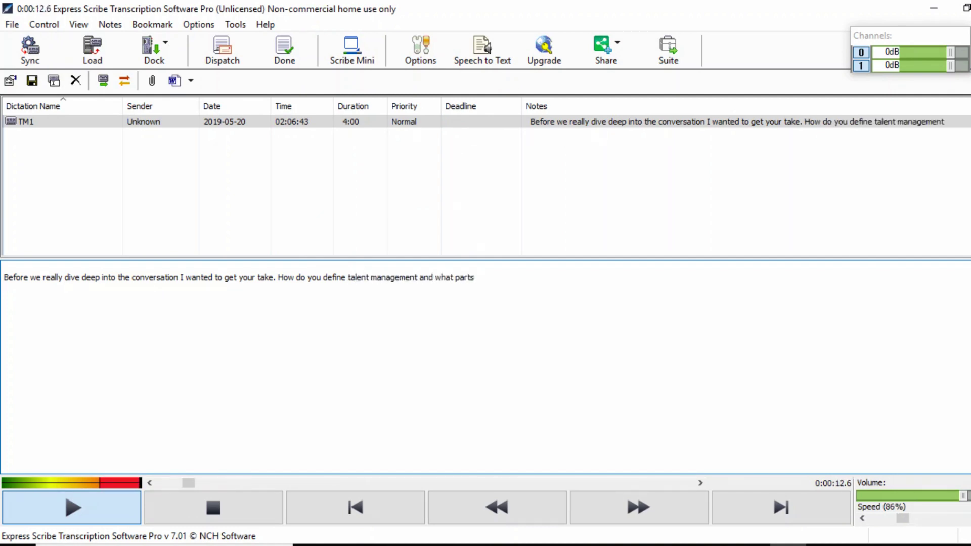
text( of HR does that usually)
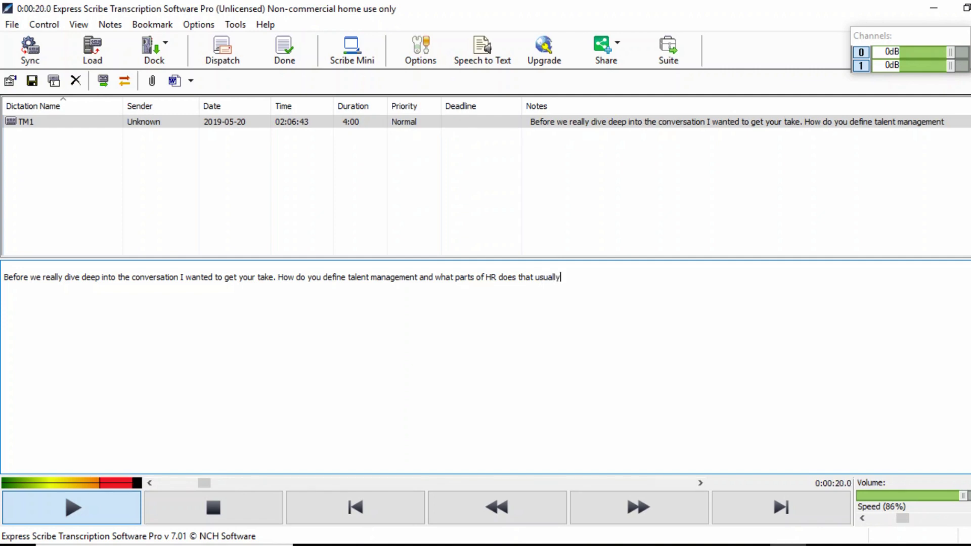
text( entail?)
key(Return)
text(S2:)
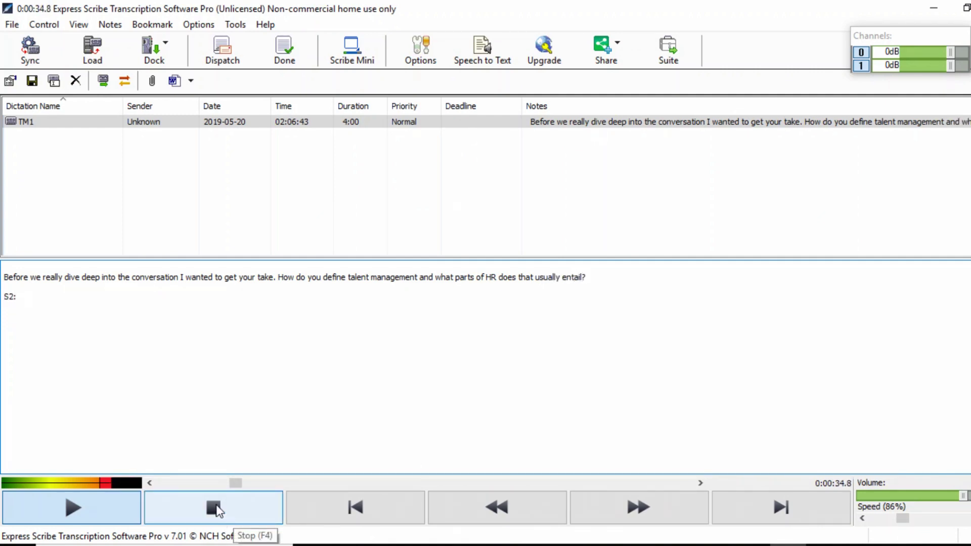
- Replay TM1 from the beginning, transcribe "I probably think about it little bit differently." on the S2 line, and stop playback
click(217, 510)
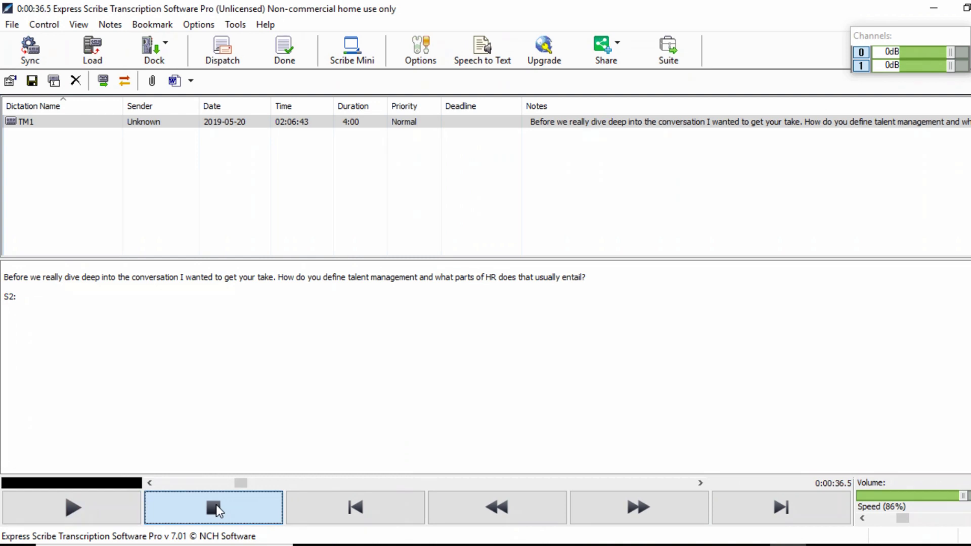
click(360, 521)
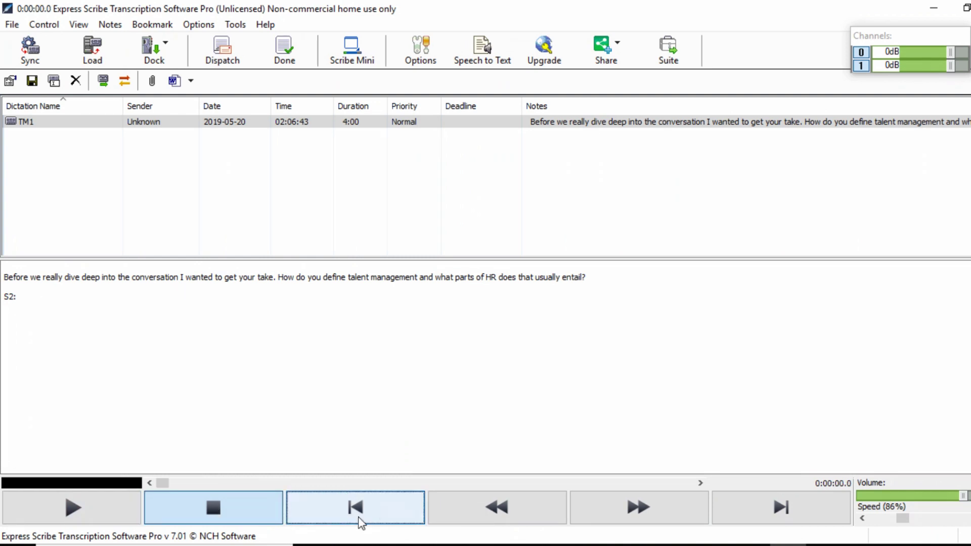
click(70, 510)
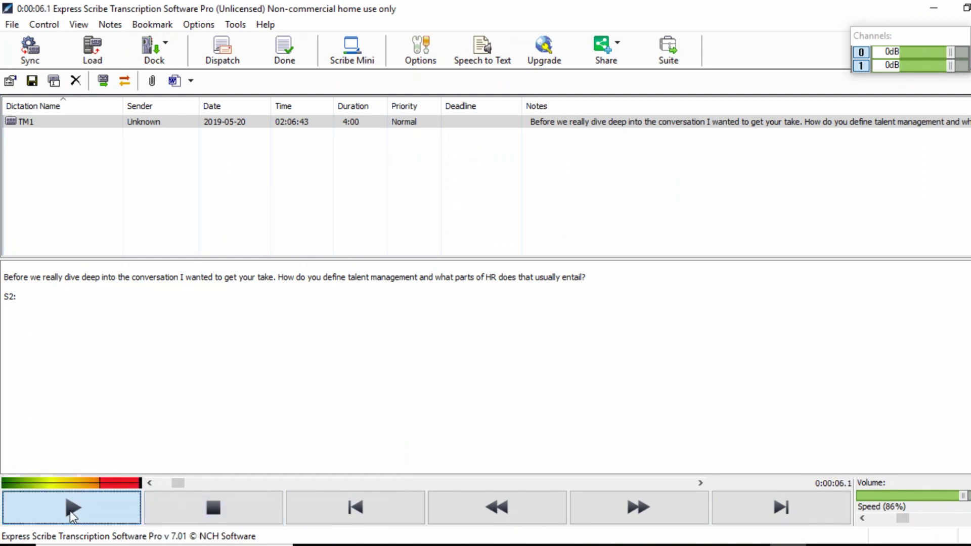
click(60, 314)
text(I probably think about it)
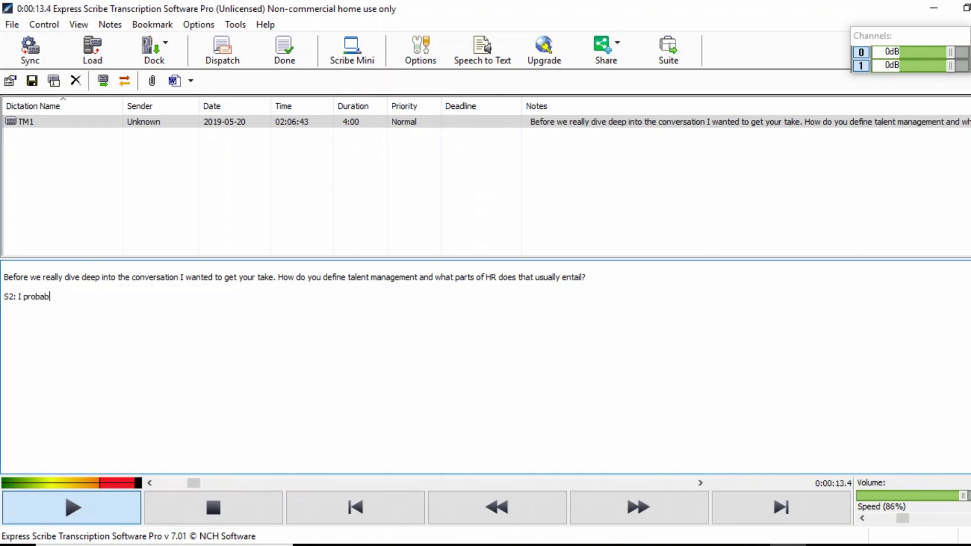
text( litt)
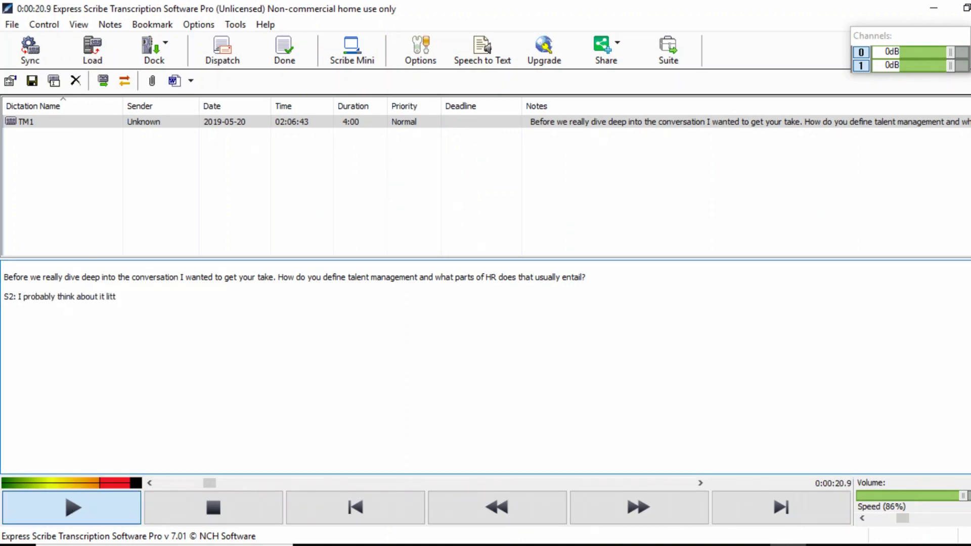
text(le bit differently.)
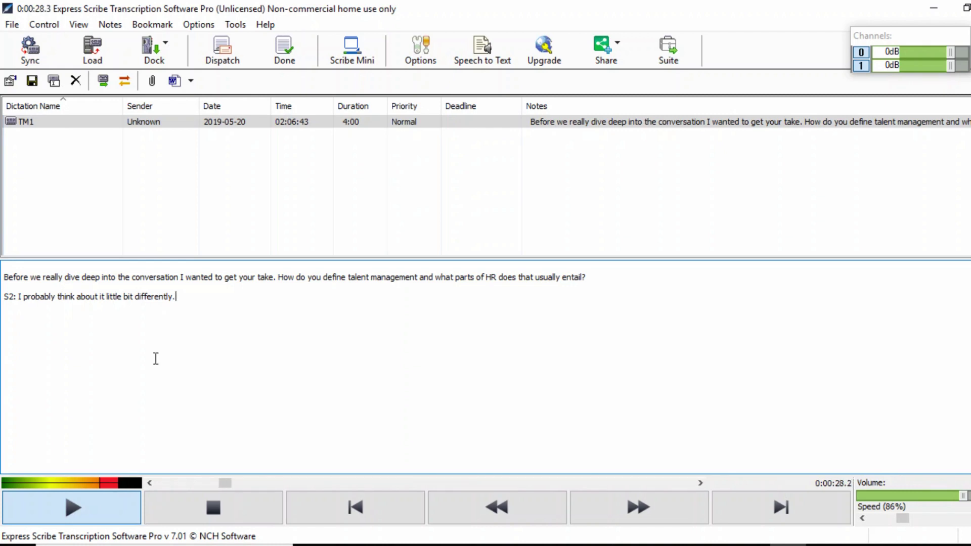
click(213, 507)
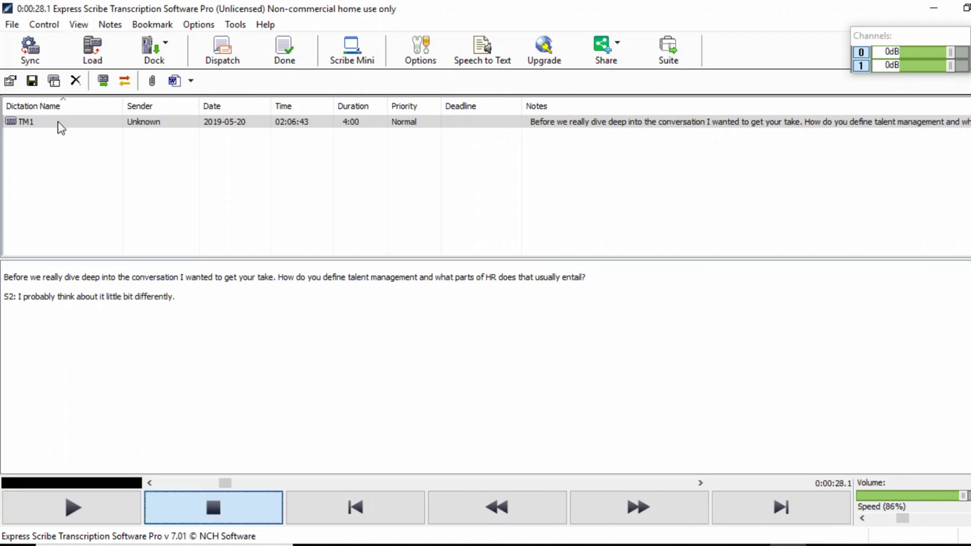
- Save the TM1 job as a Dictation file named "job saved" in the Documents folder
click(54, 80)
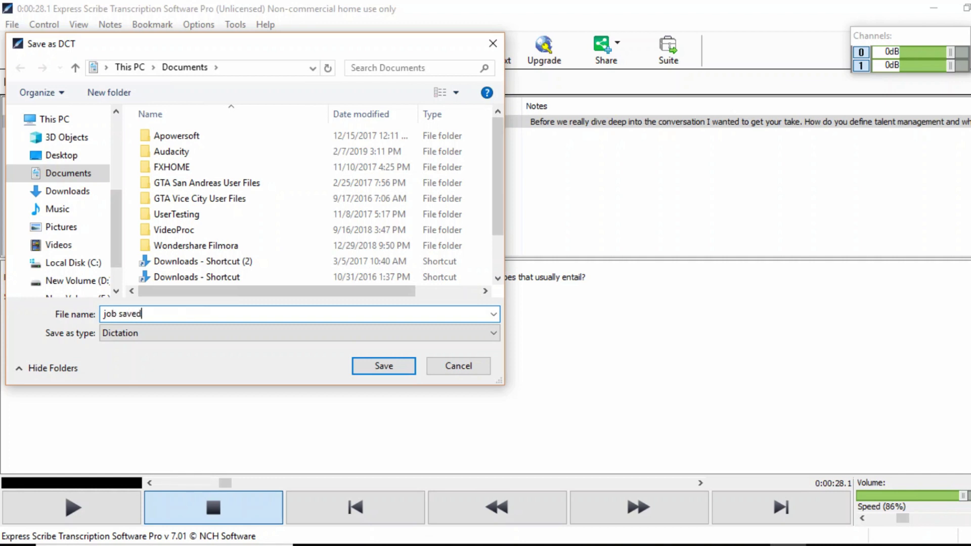
click(381, 366)
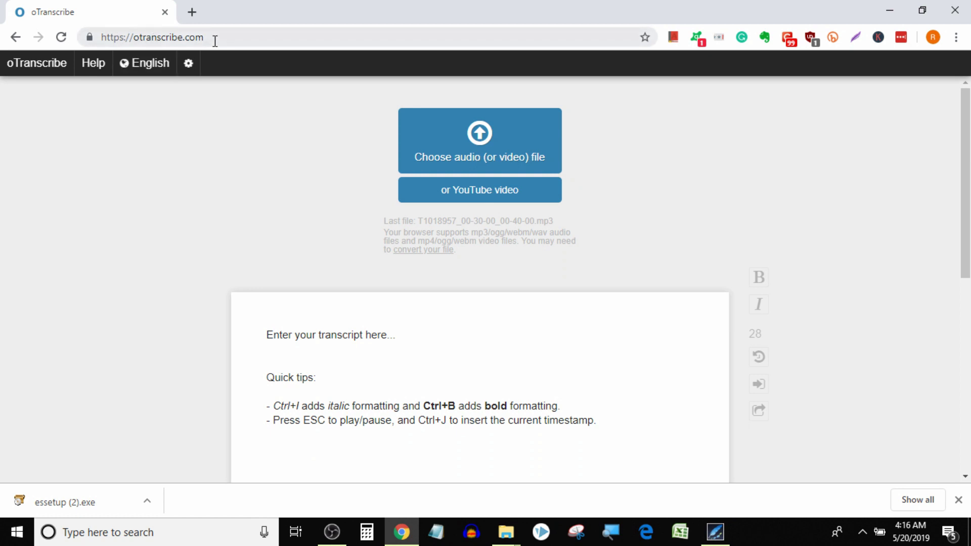
- Switch to the oTranscribe website in Chrome and review its interface languages and keyboard shortcut settings
click(164, 70)
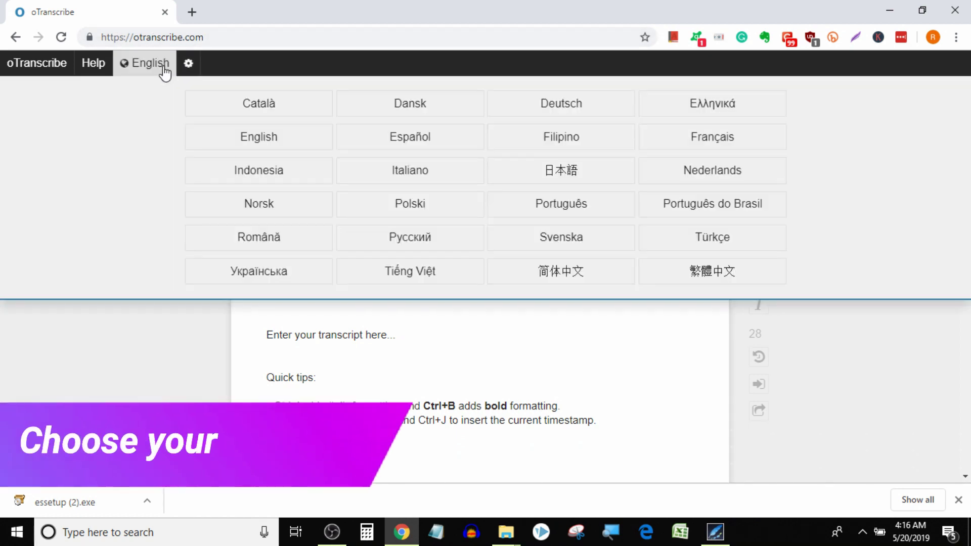
click(165, 71)
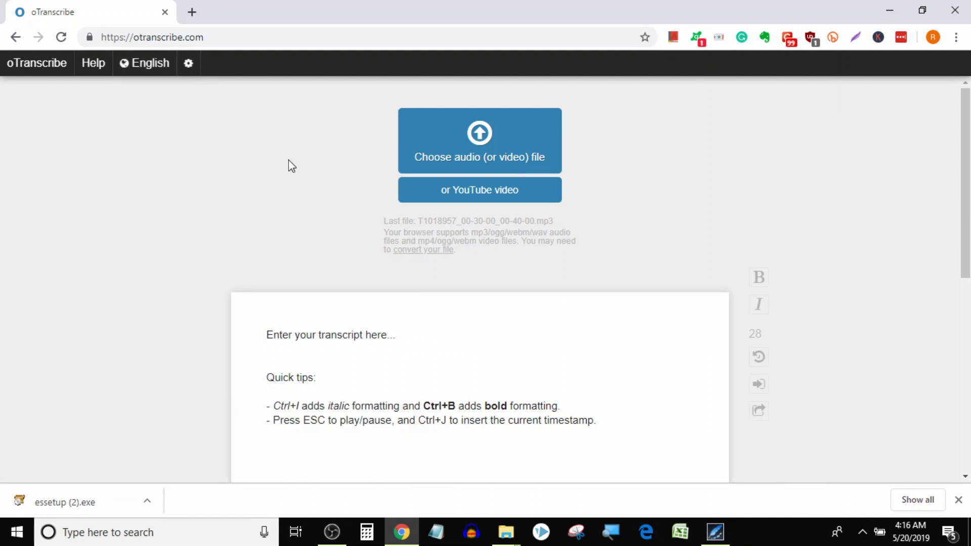
click(188, 63)
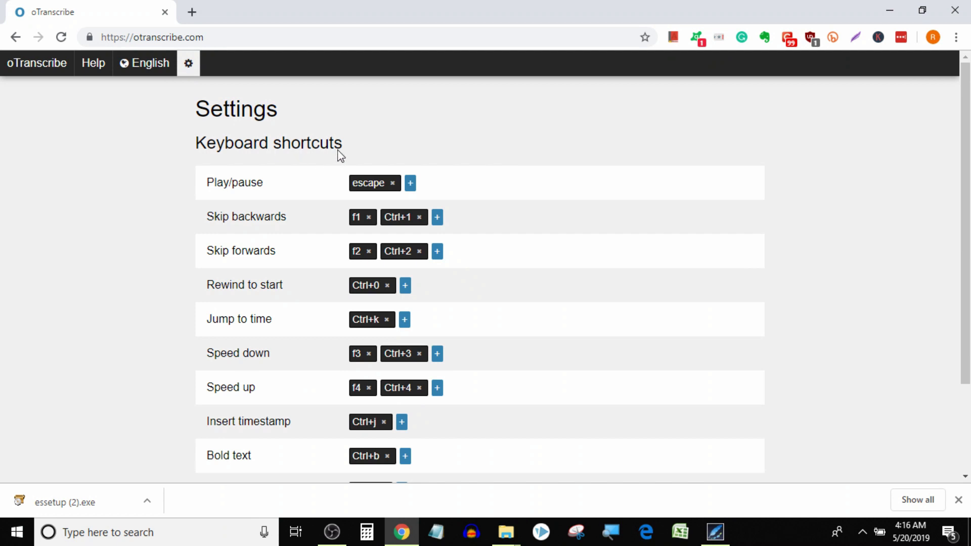
scroll(322, 249, down, 3)
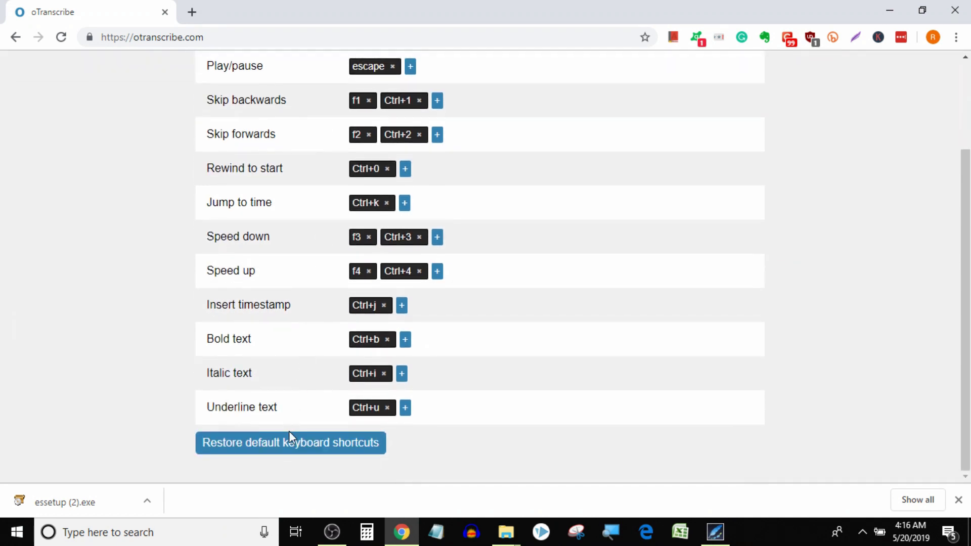
scroll(292, 354, up, 5)
key(Escape)
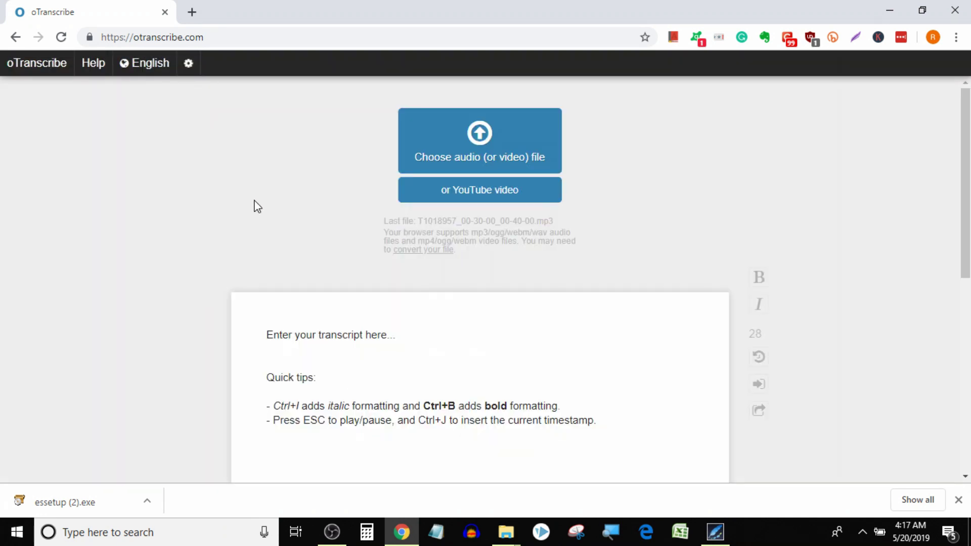
- Load the audio file TM1 from the Downloads folder for transcription
click(476, 141)
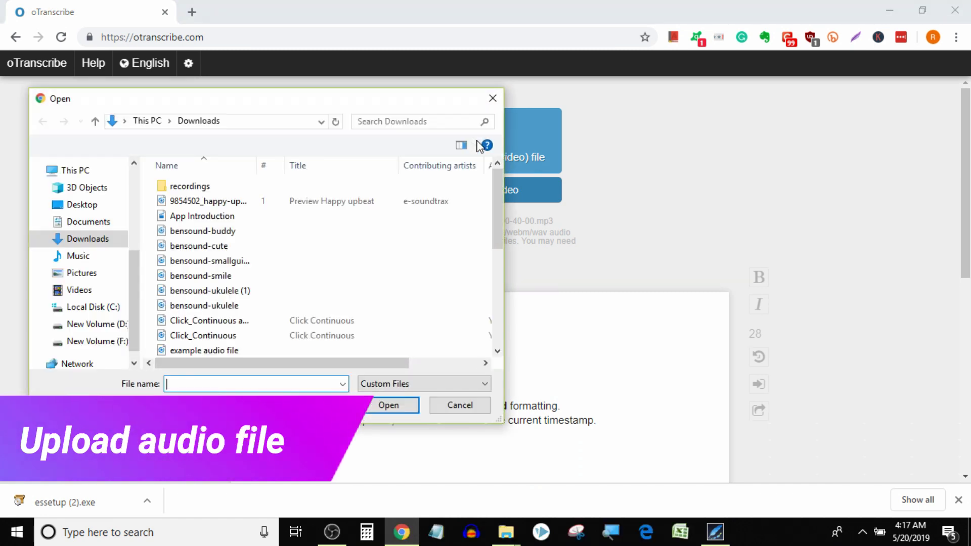
scroll(264, 302, down, 5)
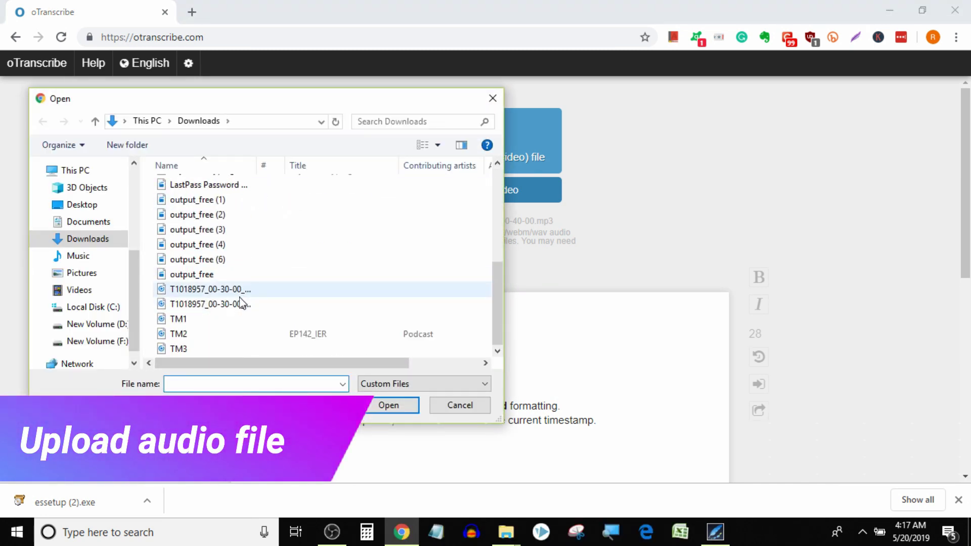
click(207, 320)
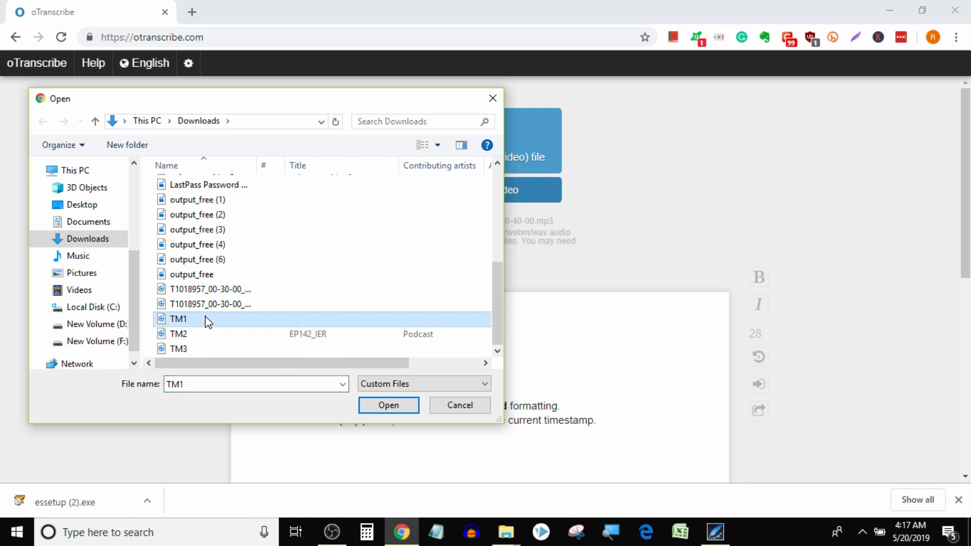
click(390, 406)
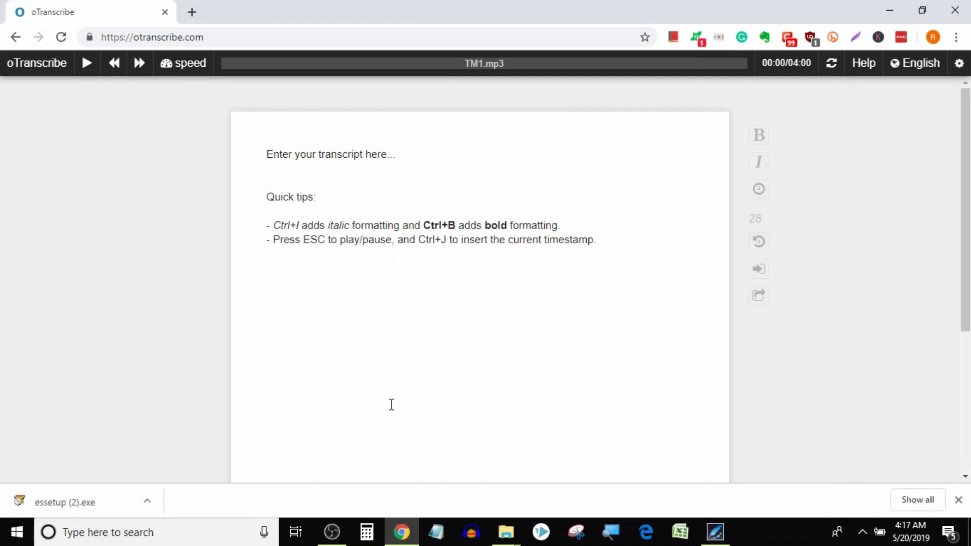
- Start playing TM1 and adjust the playback speed, first faster and finally slower
mouse_move(195, 73)
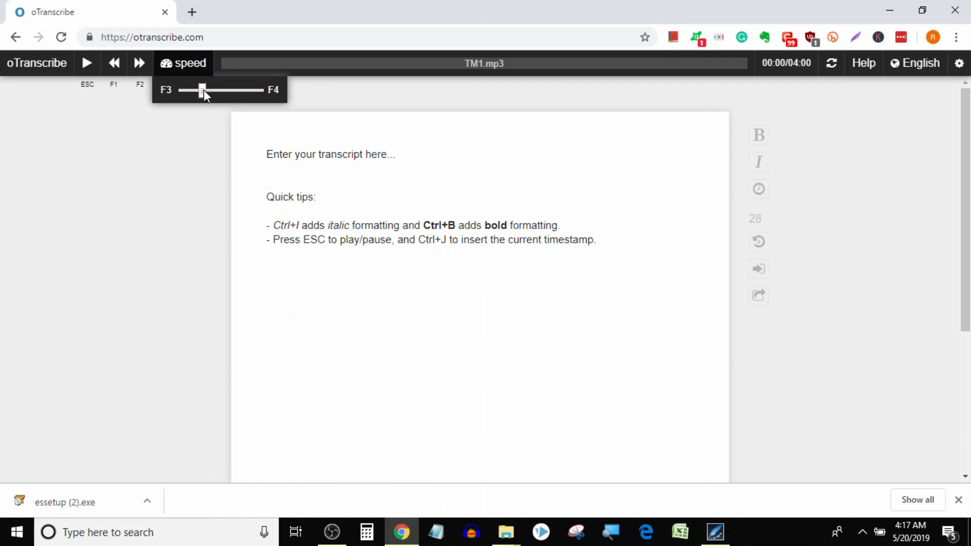
click(88, 65)
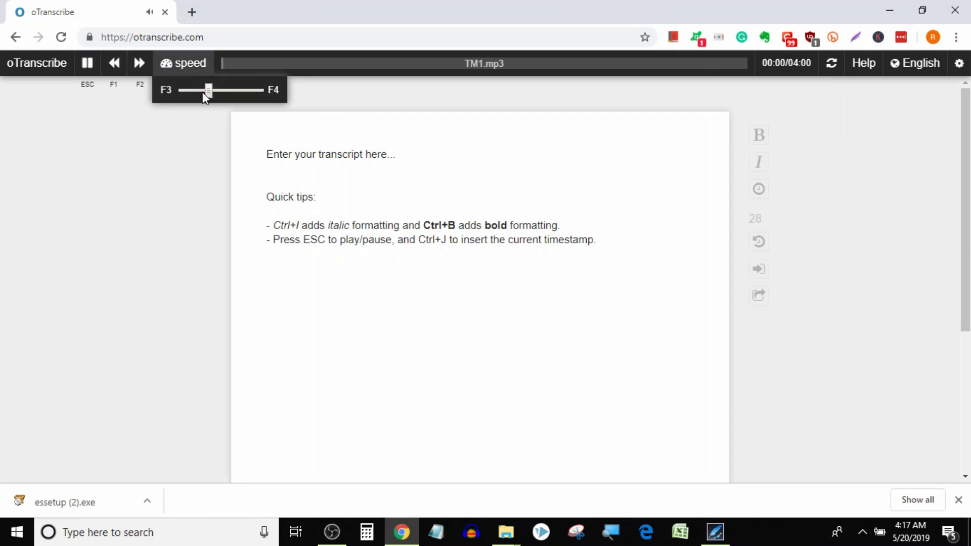
drag(208, 91, 227, 91)
drag(243, 92, 195, 92)
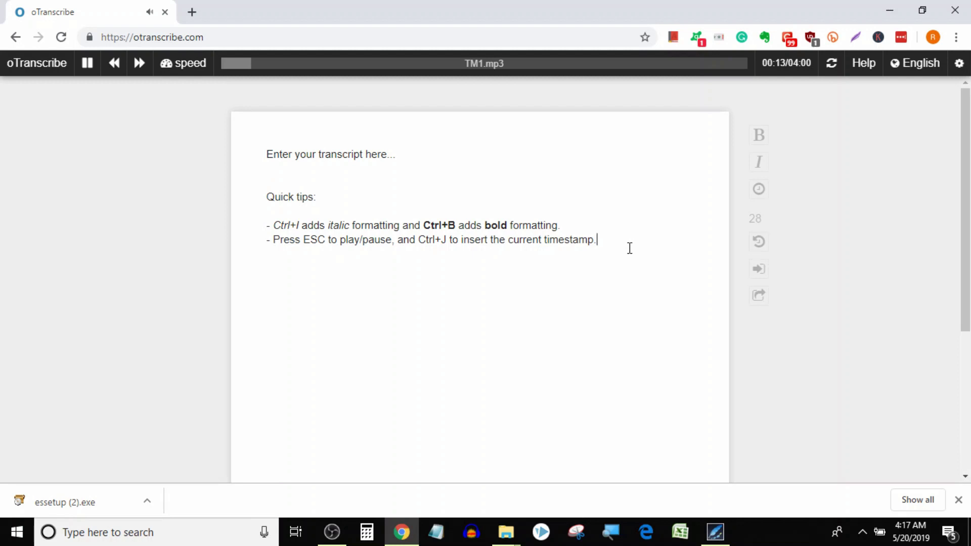
- Clear all placeholder text from the transcript page and rewind TM1 to the start
key(ctrl+a)
key(BackSpace)
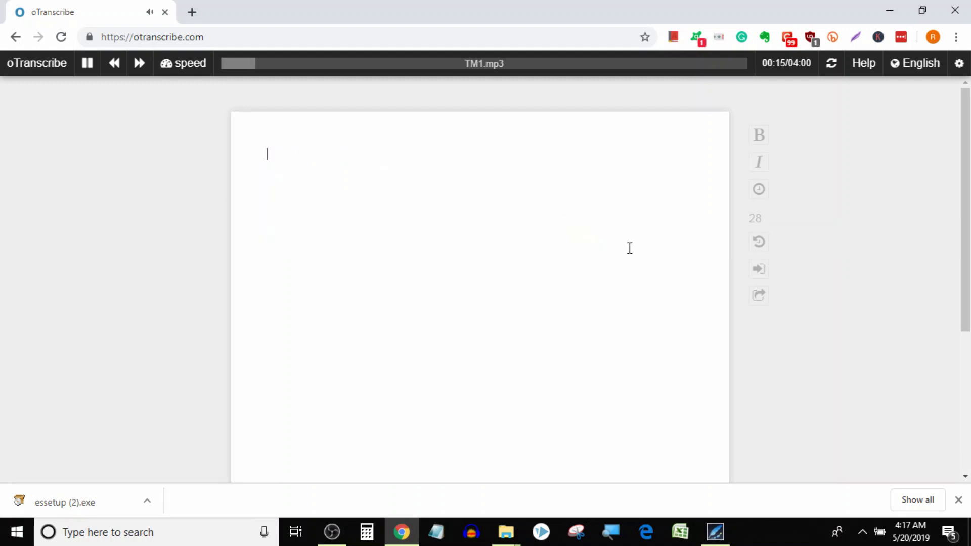
click(113, 62)
click(113, 63)
click(113, 63)
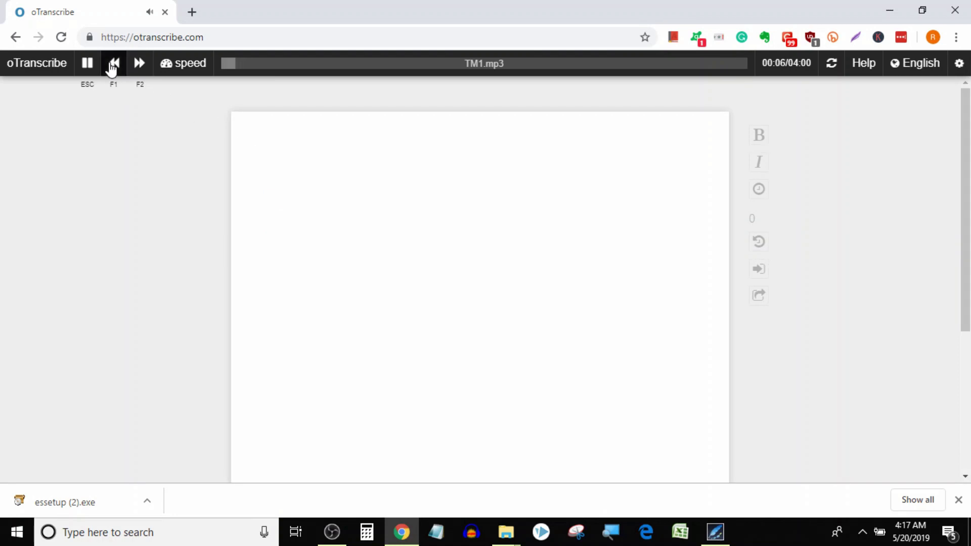
click(113, 63)
click(113, 62)
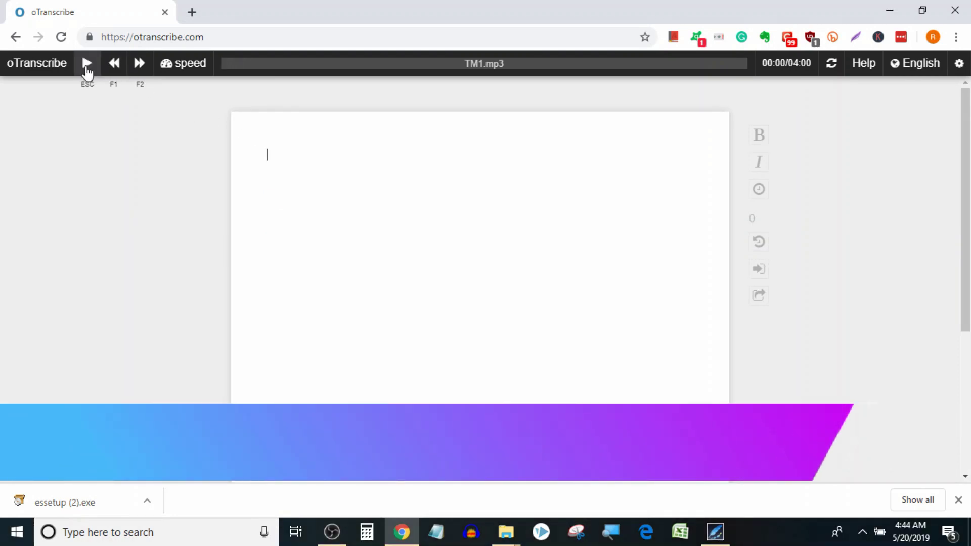
- Play TM1 and transcribe "S1: Before we really dive deep into the conversation, I just wanted to get your take. How do yo"
click(87, 64)
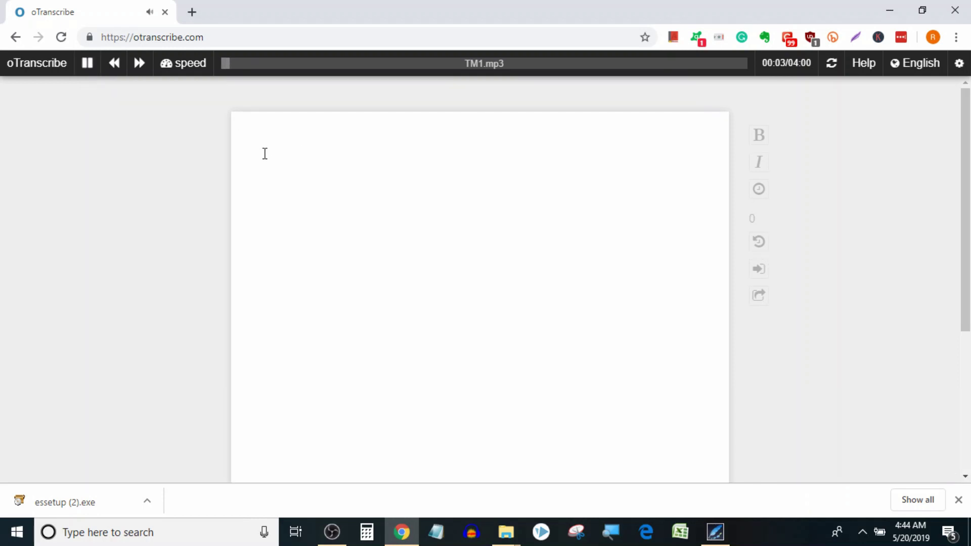
text(: Before we really dive deep into the conversation, I just want)
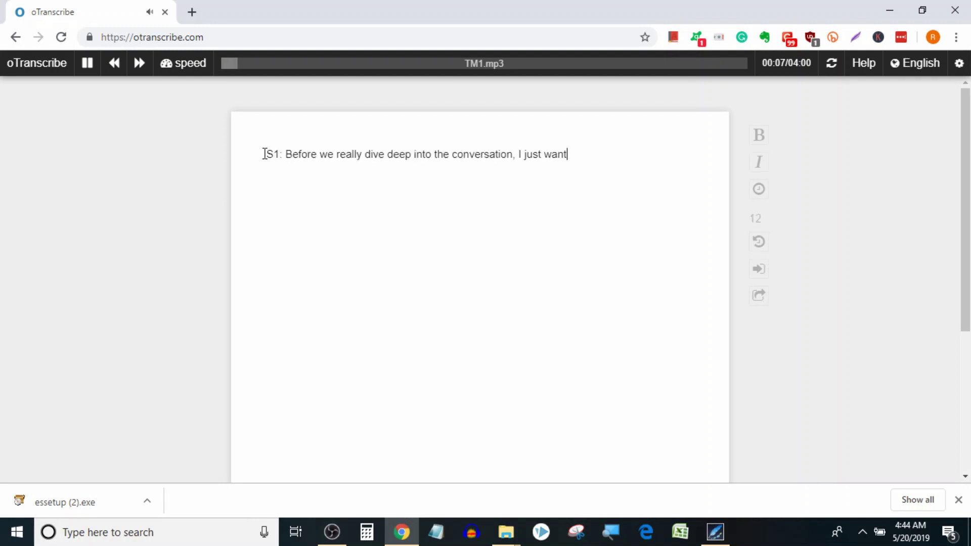
text(ed to get your take. How do yo)
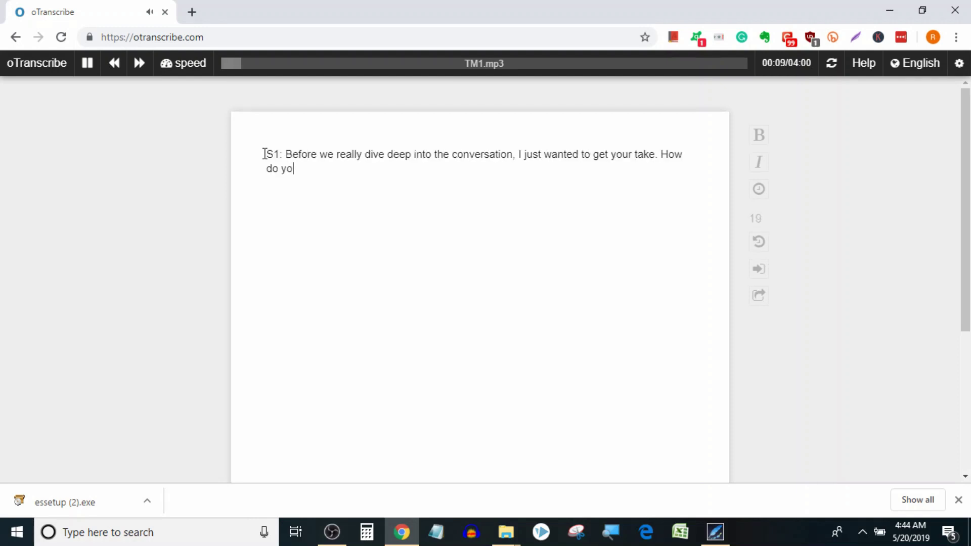
- Complete the S1 question with "you define talent management and what parts of HR does that usually entail?" and leave a blank line below it
text(u define talent managem)
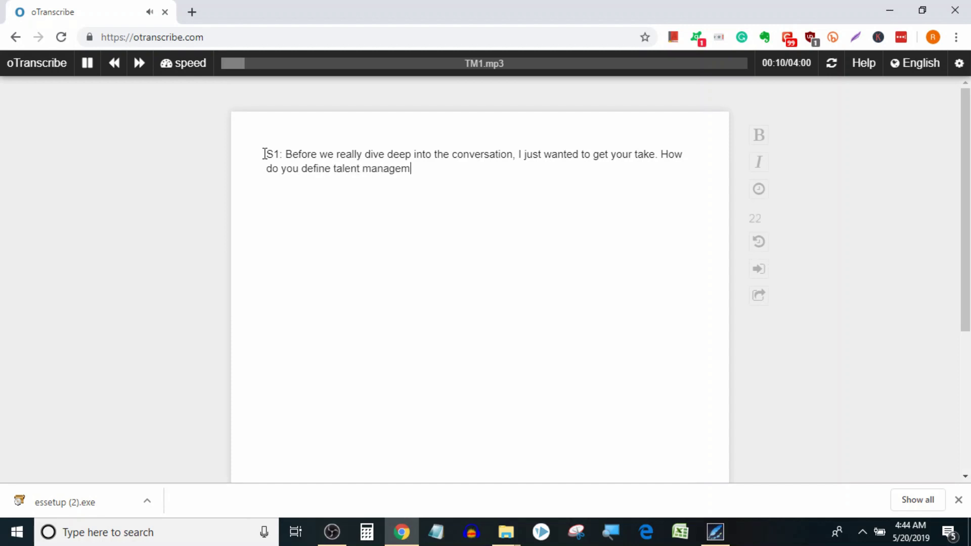
text(ent and what parts of HR does that usually)
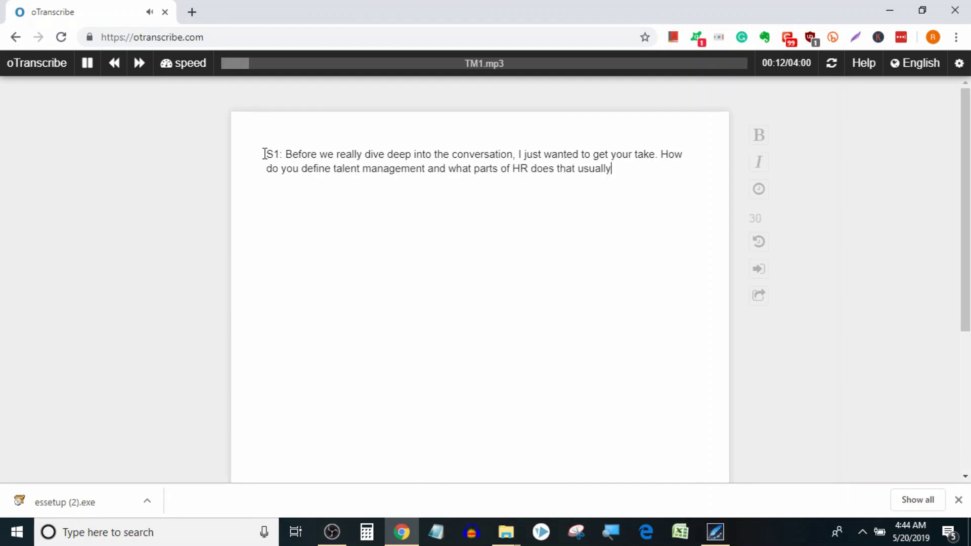
text( entail?)
key(Return)
key(Return)
- Transcribe "S2: I probably think about it a little bit differently. I like to think about it more in terms of processes but t" and pause playback
text(S2: I probably think about it a li)
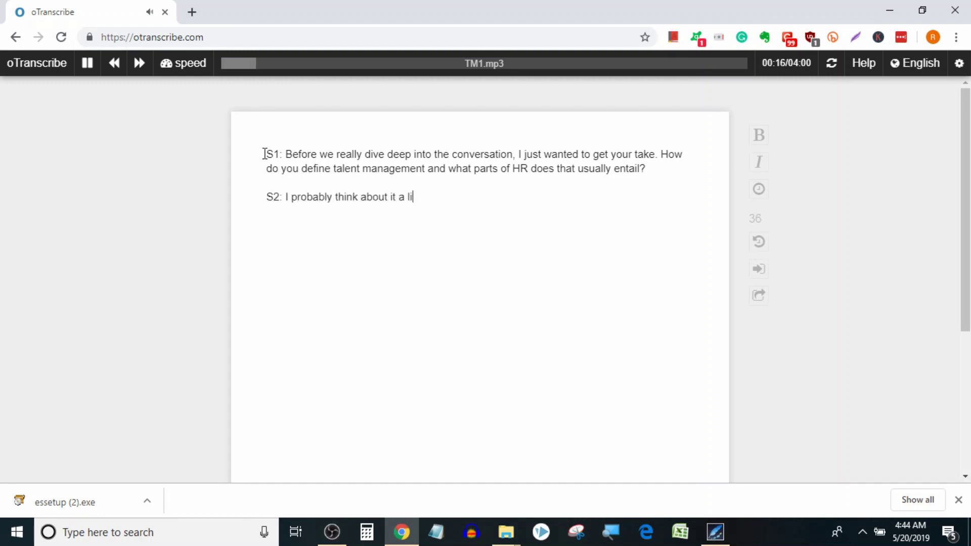
text(ttle bit differently.)
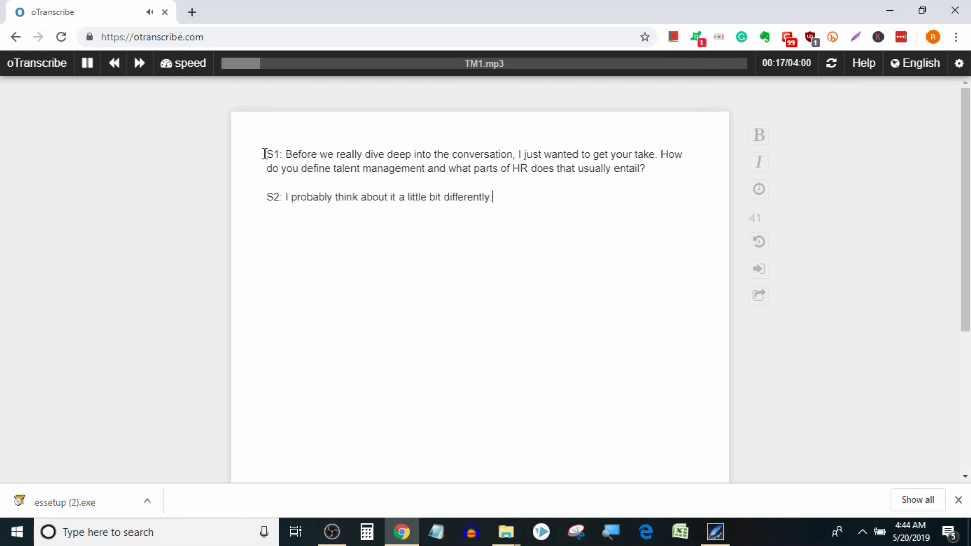
text( I like to think about it more )
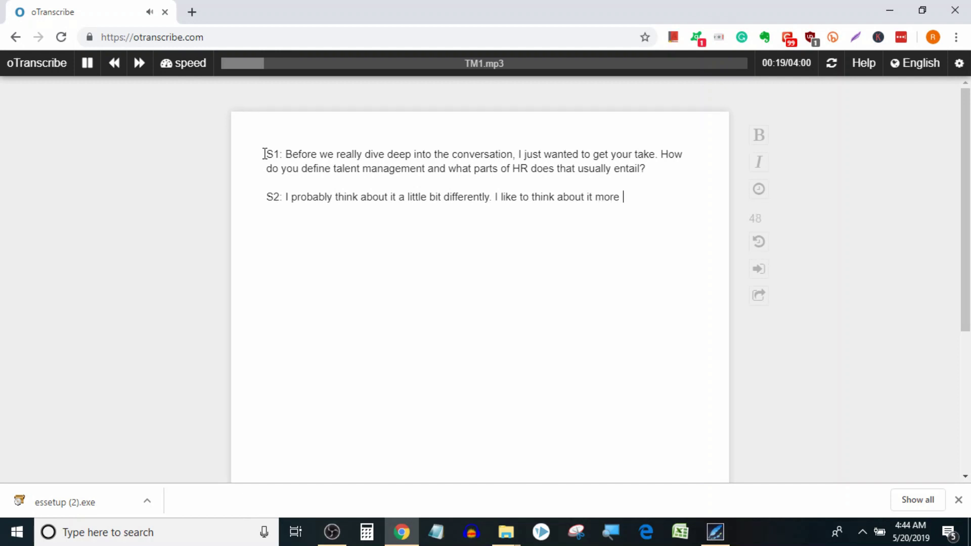
text(in terms of processes but t)
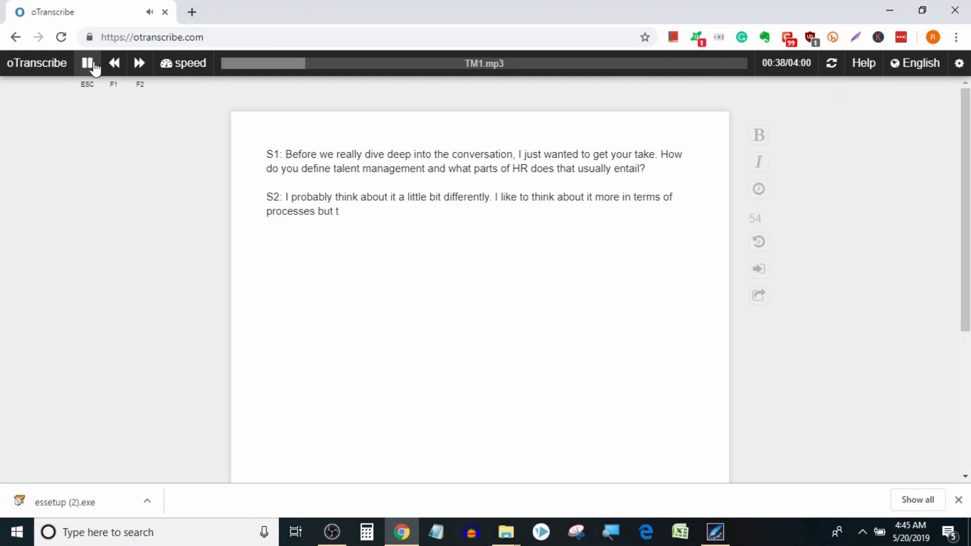
click(89, 65)
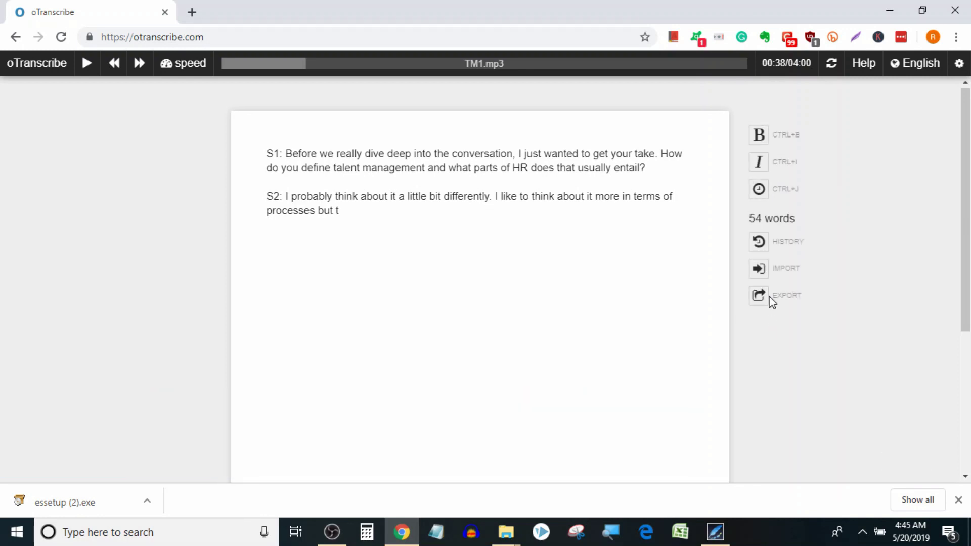
- Examine the Grammarly indicator at the end of the transcript page for grammar mistakes
scroll(772, 302, down, 5)
scroll(772, 301, up, 5)
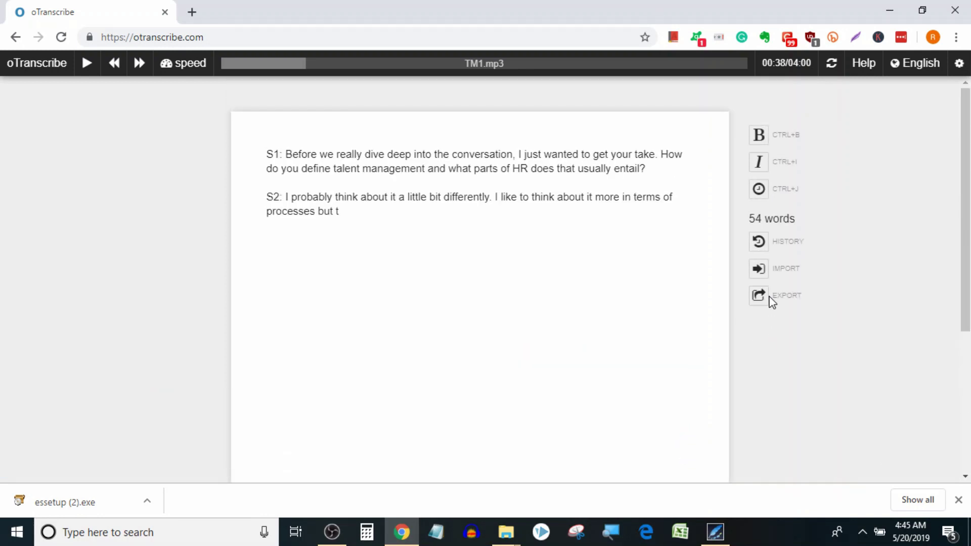
scroll(772, 302, down, 5)
mouse_move(685, 408)
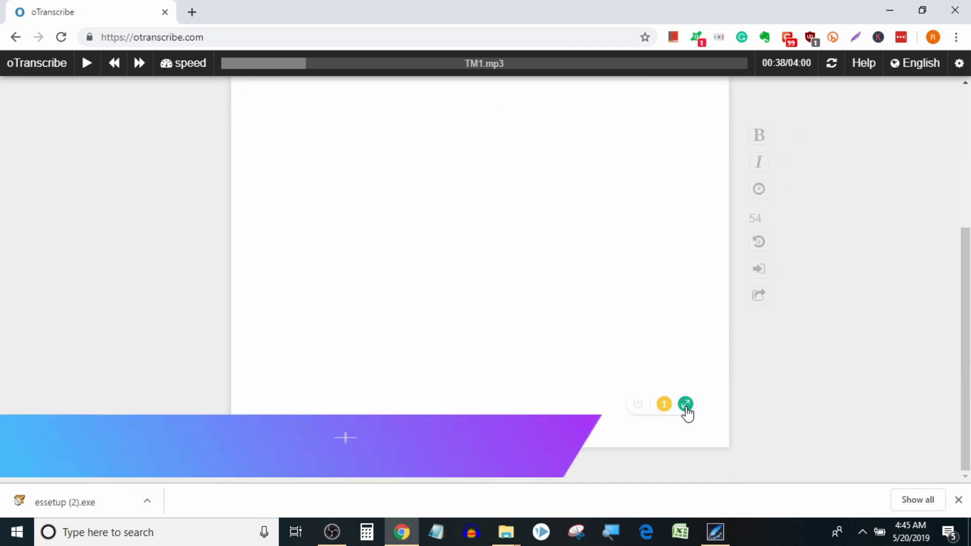
scroll(675, 208, up, 5)
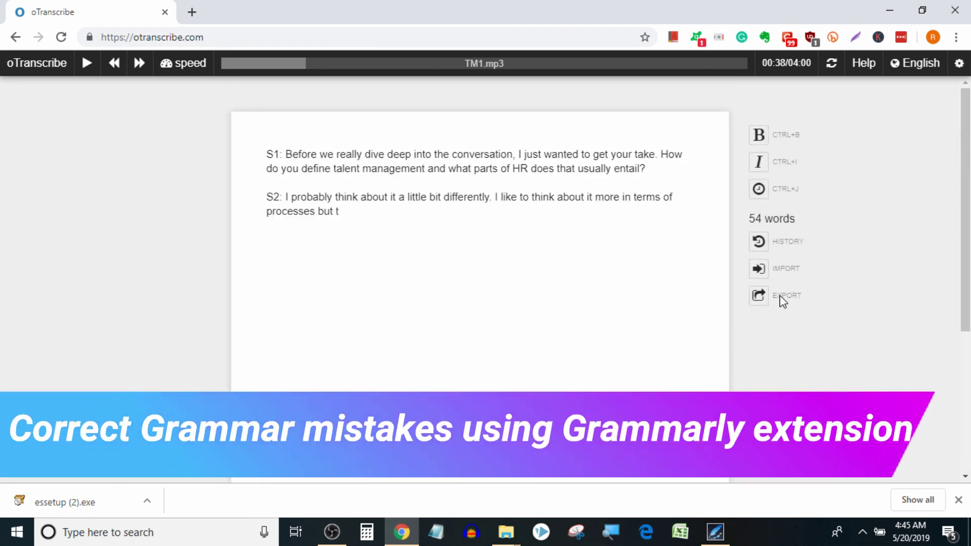